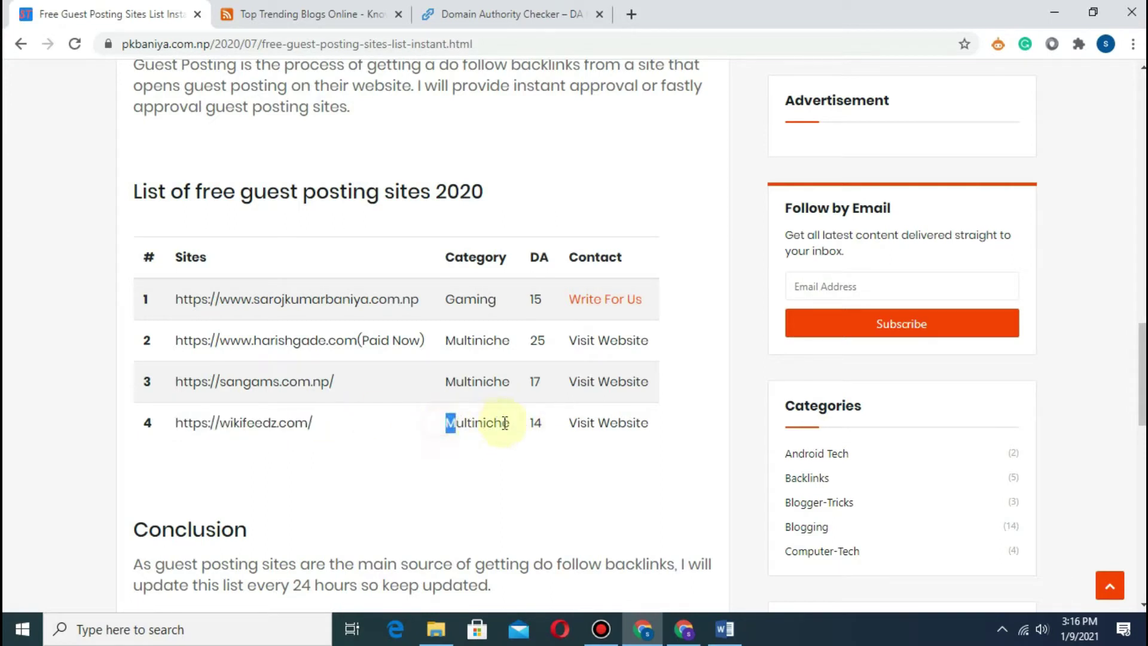
Step: Examine the wikifeedz.com row in the free guest posting sites table, including its category, DA and site address
{"action": "left_click_drag", "start_coordinate": [507, 443], "coordinate": [461, 457]}
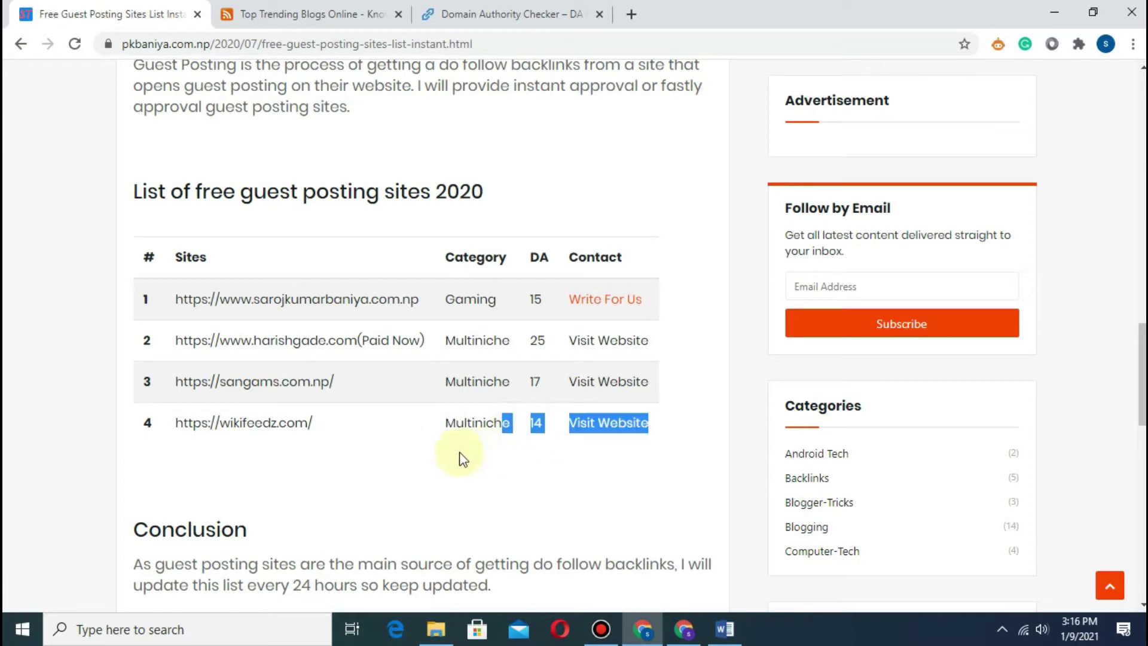
{"action": "left_click", "coordinate": [403, 447]}
{"action": "left_click_drag", "start_coordinate": [314, 424], "coordinate": [172, 422]}
{"action": "left_click", "coordinate": [316, 454]}
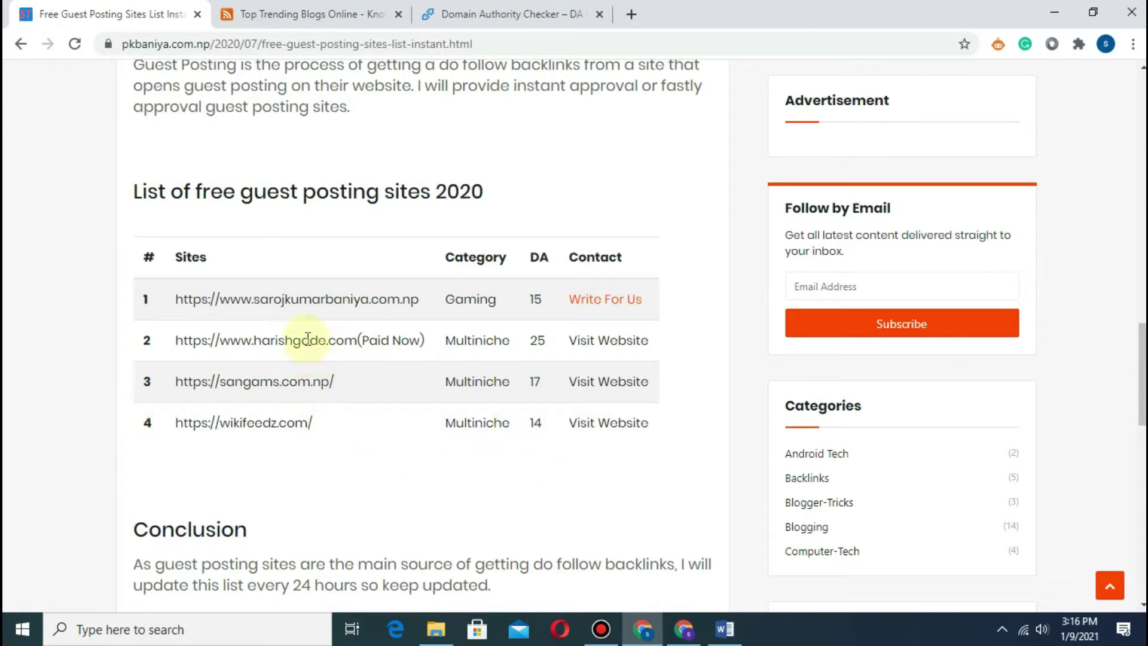
Step: Look through the WikiFeedz home page, examining its navigation categories and published articles
{"action": "left_click", "coordinate": [324, 19]}
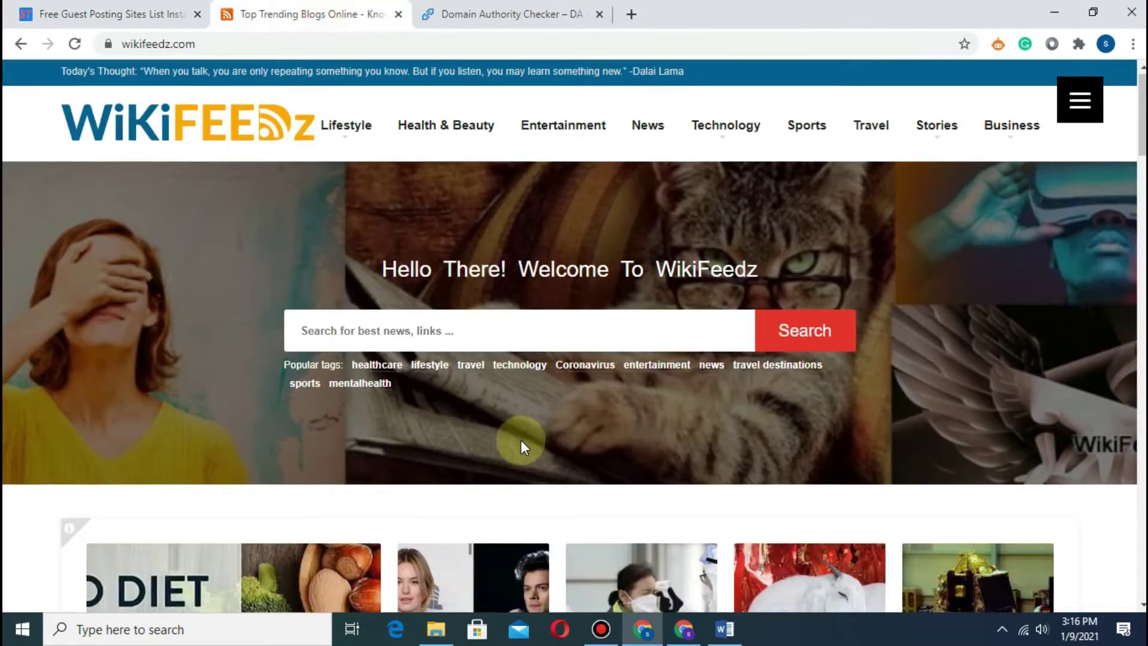
{"action": "scroll", "coordinate": [522, 440], "scroll_direction": "down", "scroll_amount": 15}
{"action": "scroll", "coordinate": [447, 279], "scroll_direction": "up", "scroll_amount": 15}
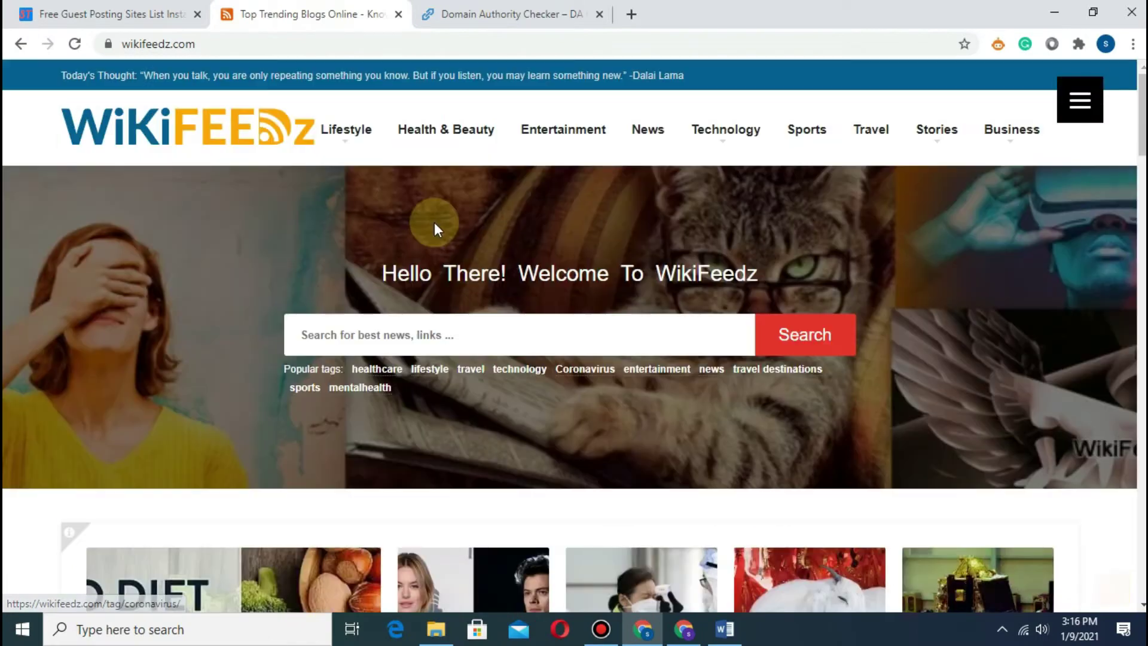
{"action": "scroll", "coordinate": [333, 333], "scroll_direction": "down", "scroll_amount": 5}
{"action": "scroll", "coordinate": [320, 356], "scroll_direction": "down", "scroll_amount": 3}
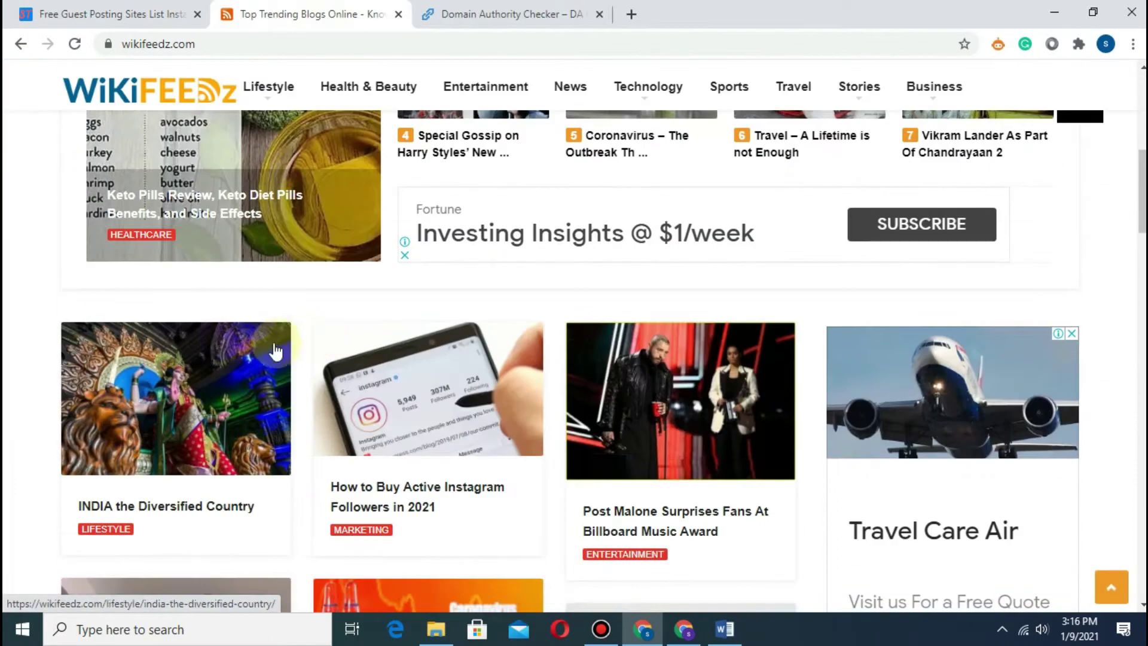
{"action": "scroll", "coordinate": [302, 256], "scroll_direction": "up", "scroll_amount": 10}
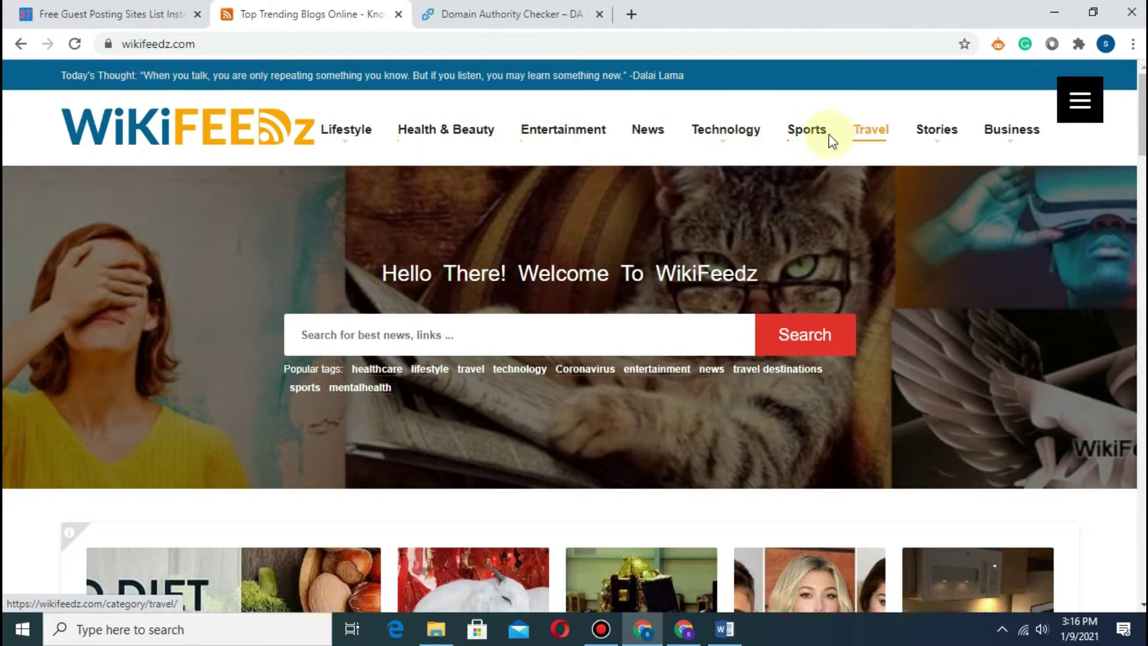
{"action": "mouse_move", "coordinate": [965, 144]}
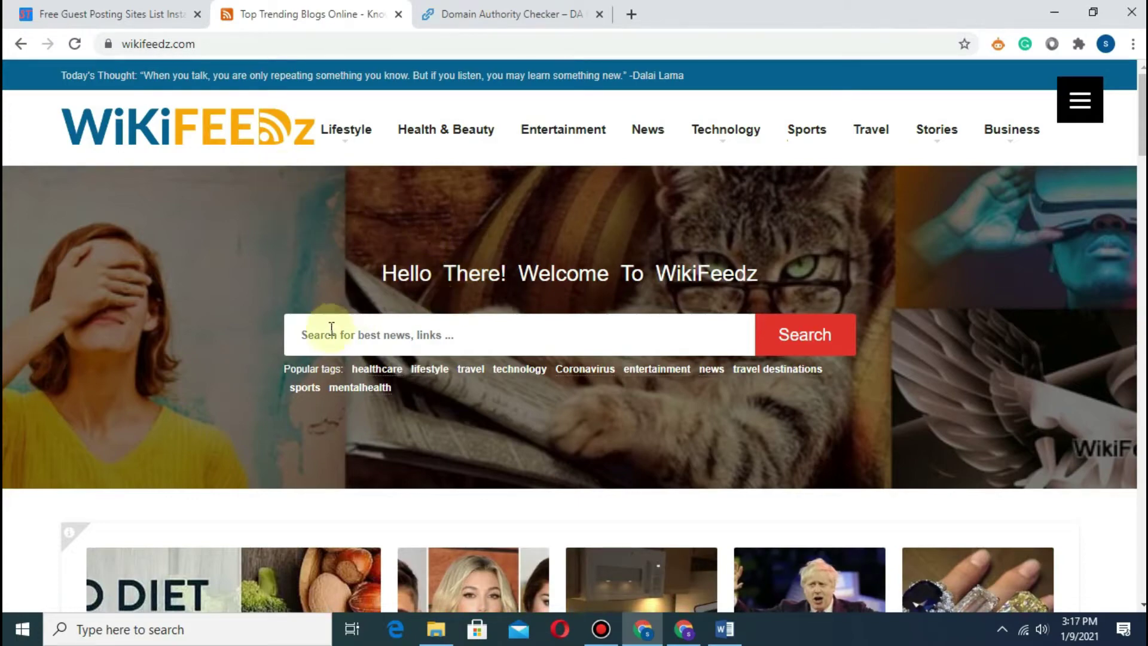
{"action": "scroll", "coordinate": [331, 328], "scroll_direction": "down", "scroll_amount": 5}
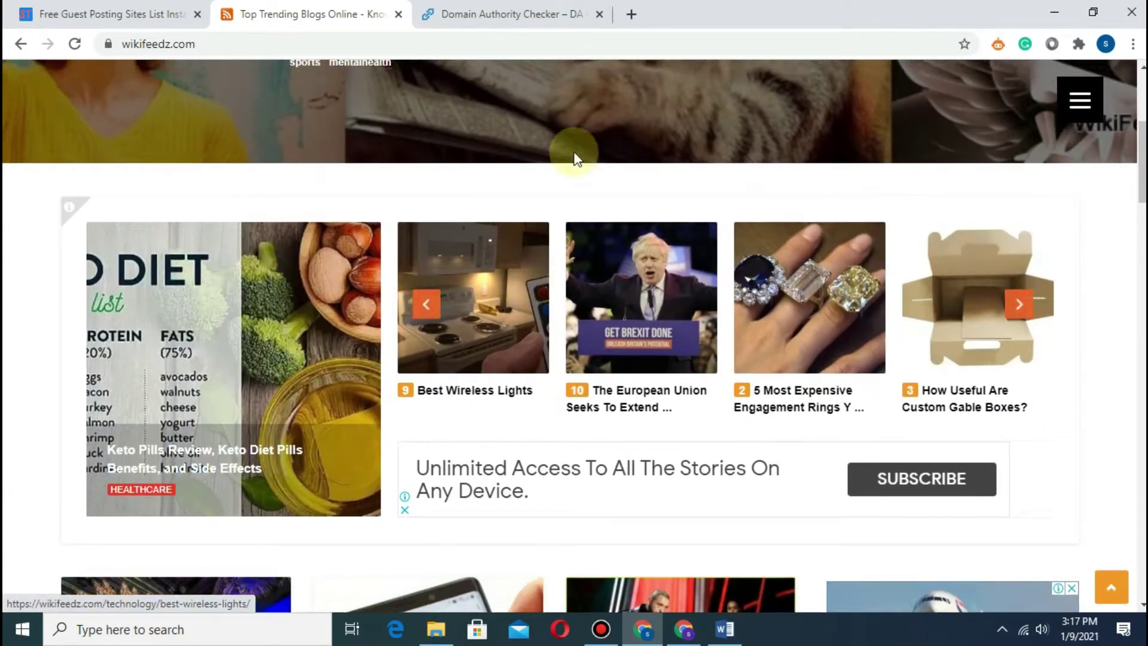
{"action": "scroll", "coordinate": [574, 158], "scroll_direction": "up", "scroll_amount": 3}
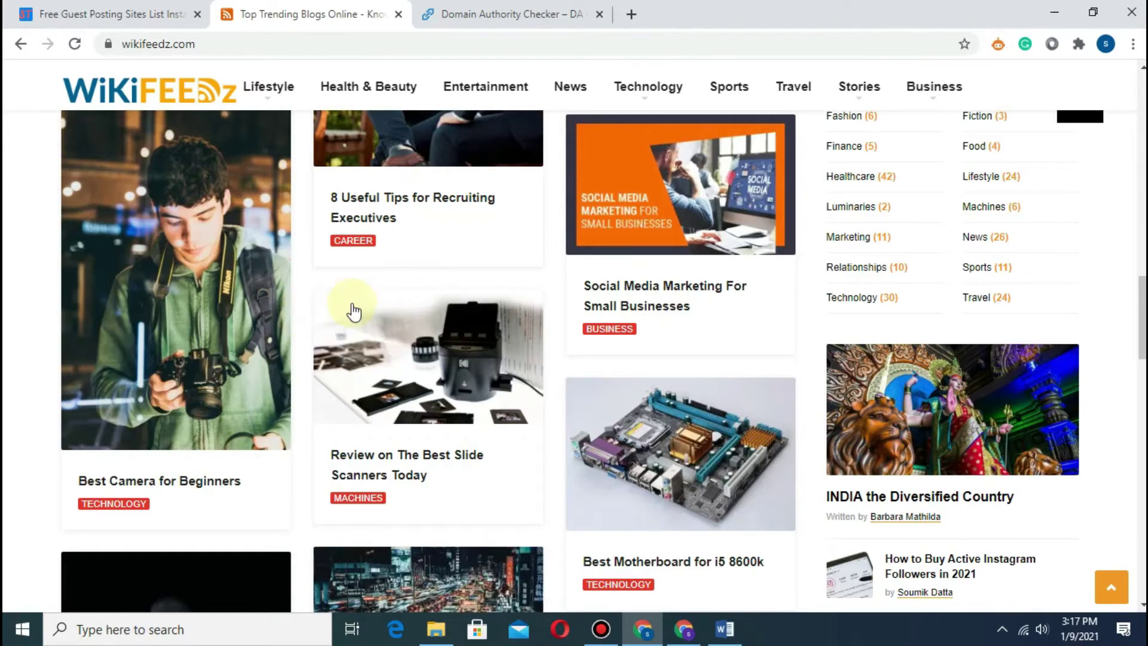
{"action": "scroll", "coordinate": [410, 297], "scroll_direction": "up", "scroll_amount": 10}
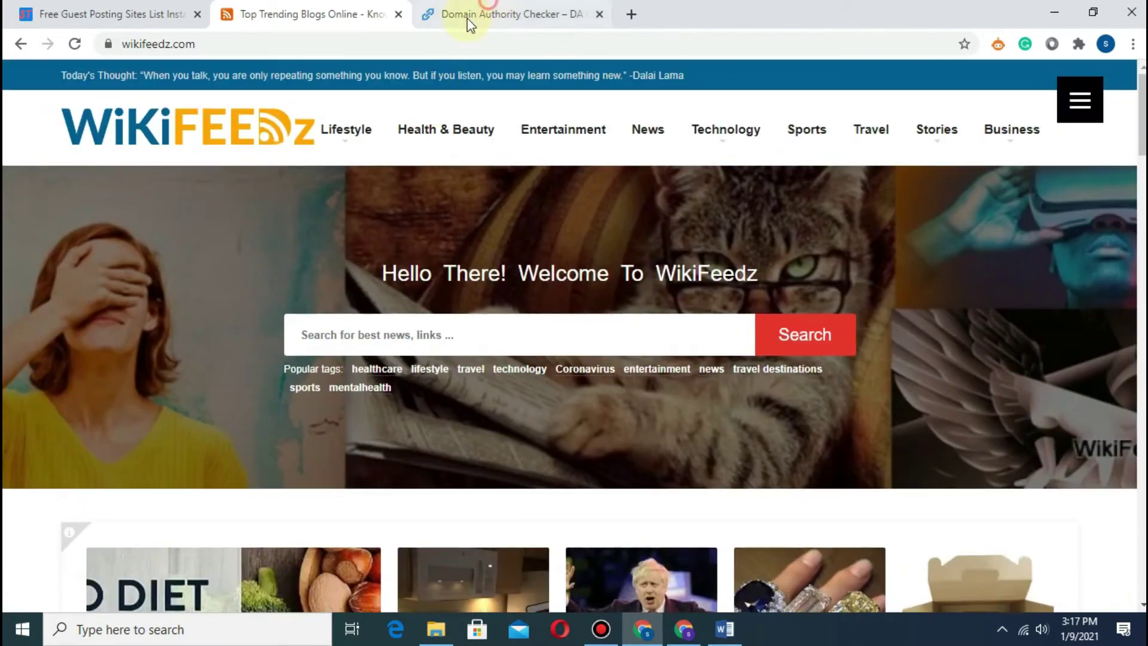
{"action": "left_click", "coordinate": [467, 17]}
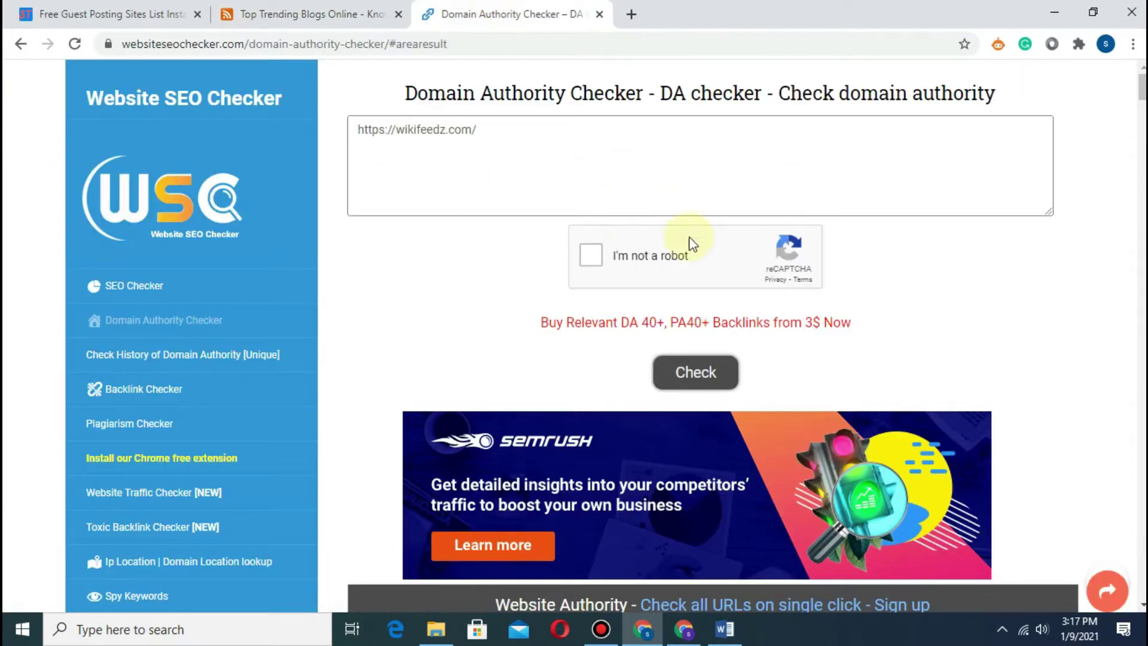
{"action": "scroll", "coordinate": [361, 313], "scroll_direction": "down", "scroll_amount": 7}
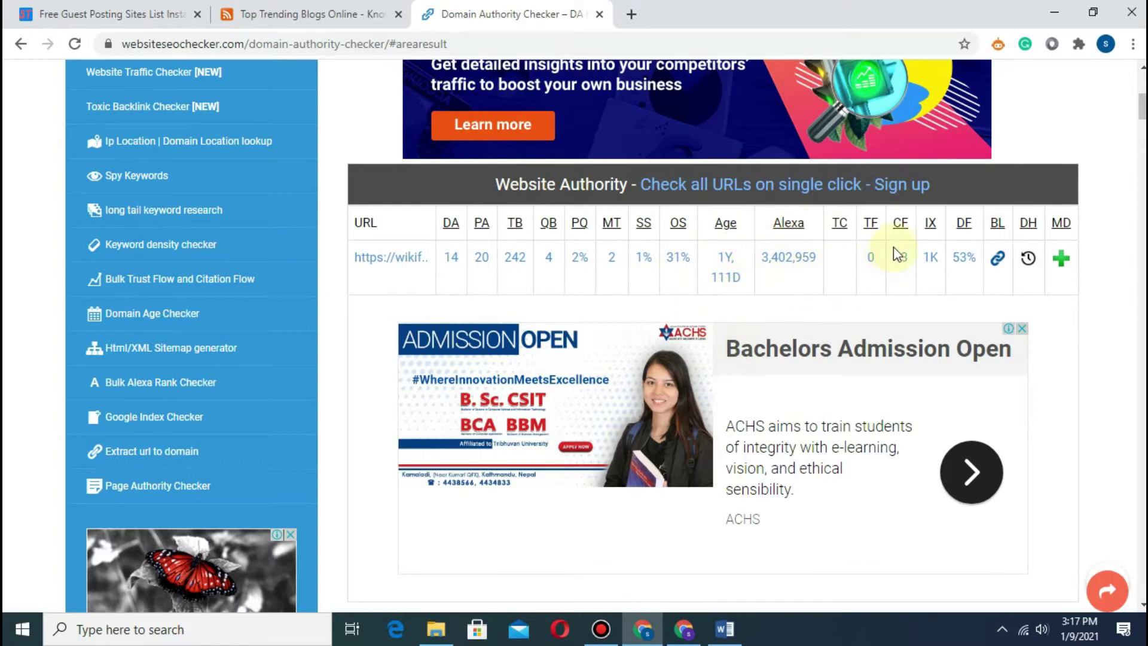
{"action": "scroll", "coordinate": [584, 181], "scroll_direction": "up", "scroll_amount": 7}
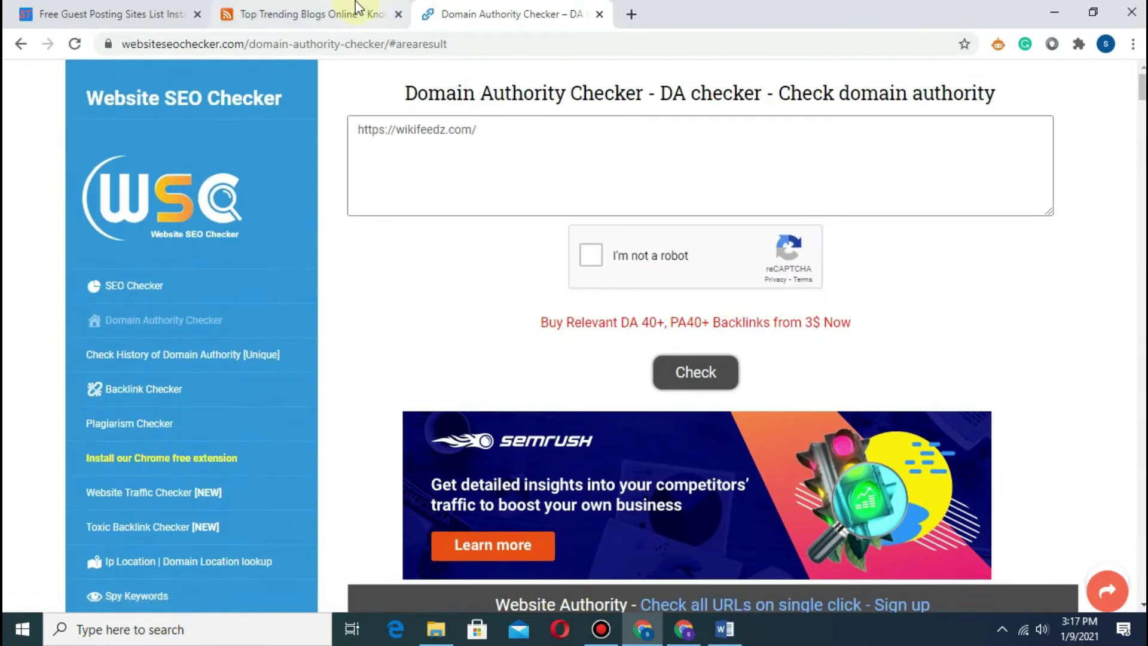
Step: Return to the WikiFeedz home page and check its featured articles and the Stories subcategories
{"action": "left_click", "coordinate": [299, 14]}
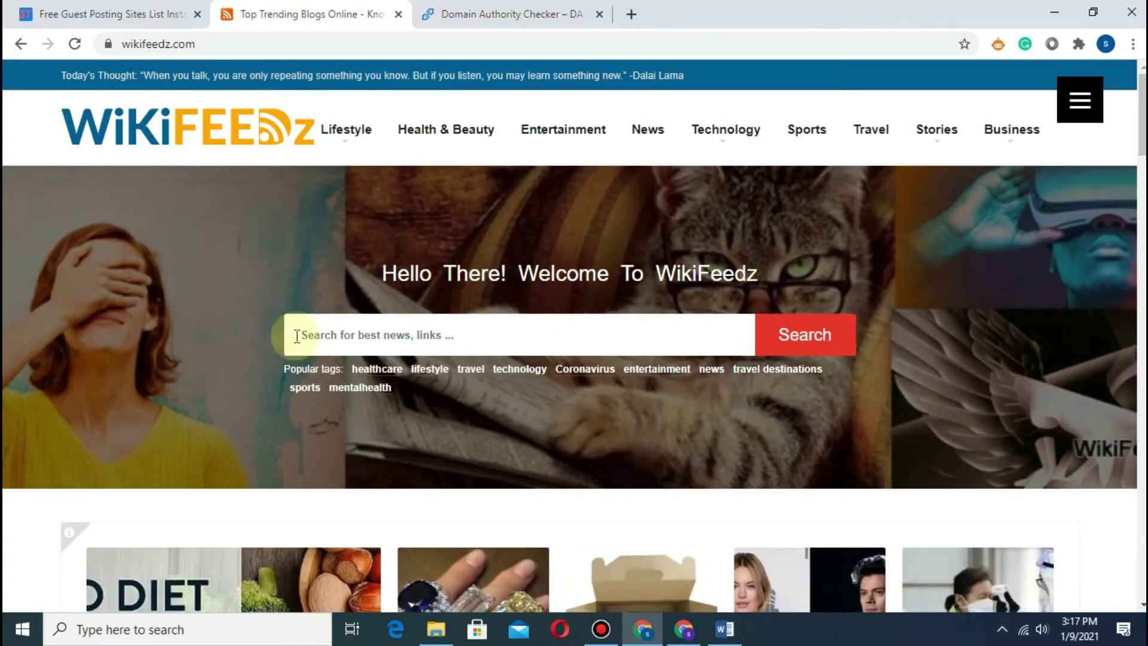
{"action": "scroll", "coordinate": [670, 343], "scroll_direction": "down", "scroll_amount": 4}
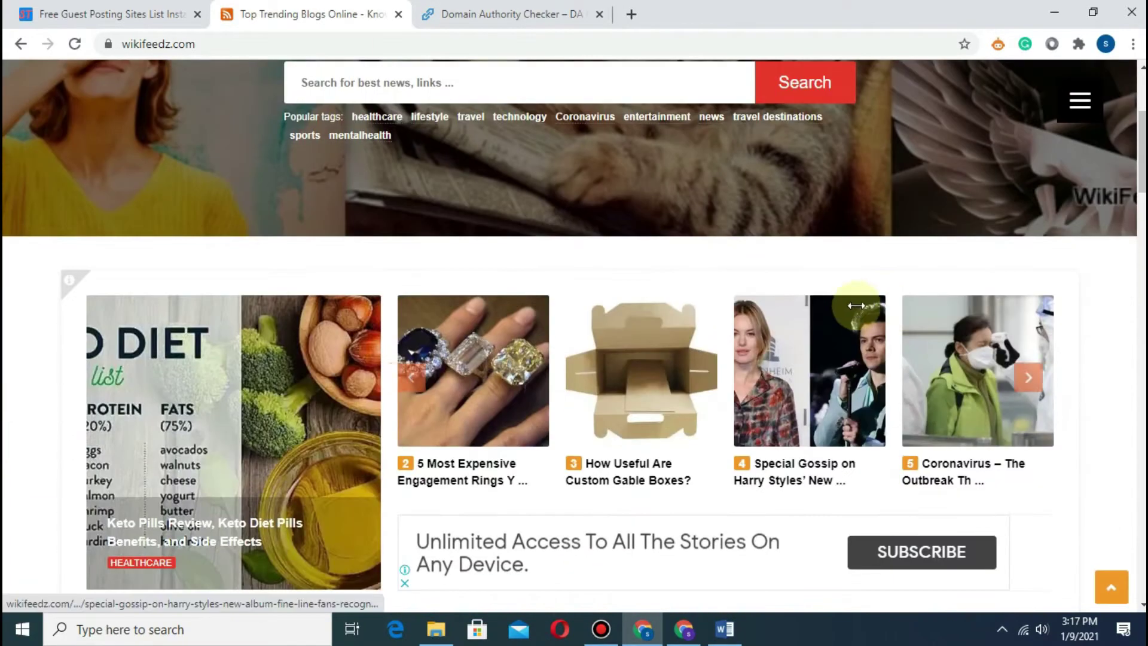
{"action": "scroll", "coordinate": [855, 305], "scroll_direction": "up", "scroll_amount": 4}
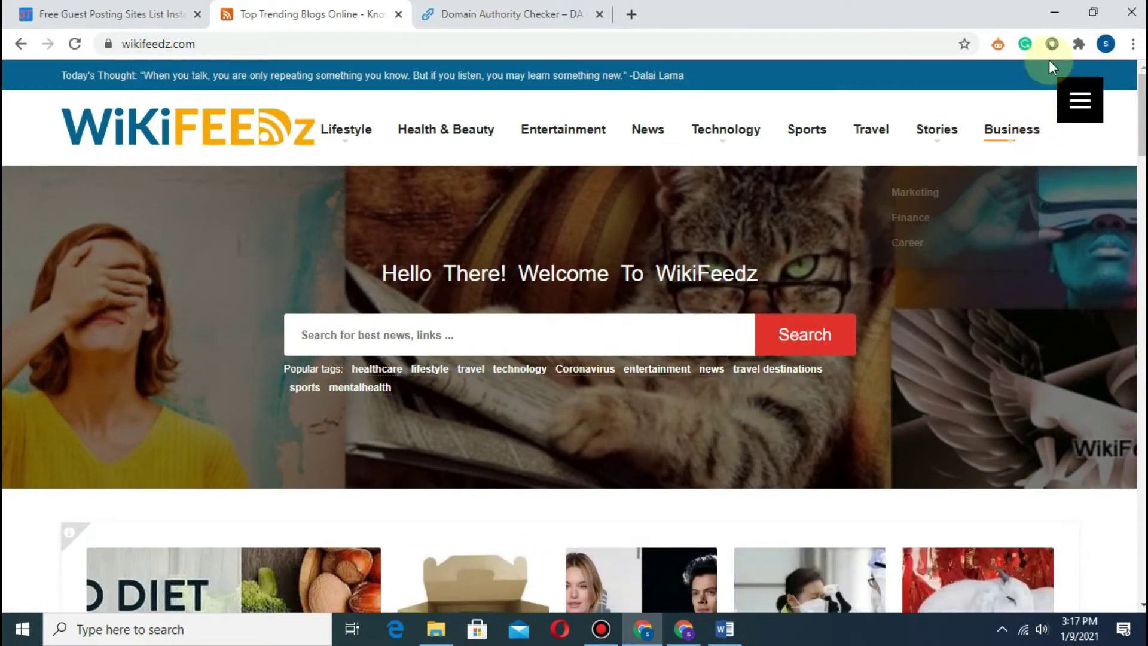
{"action": "mouse_move", "coordinate": [926, 136]}
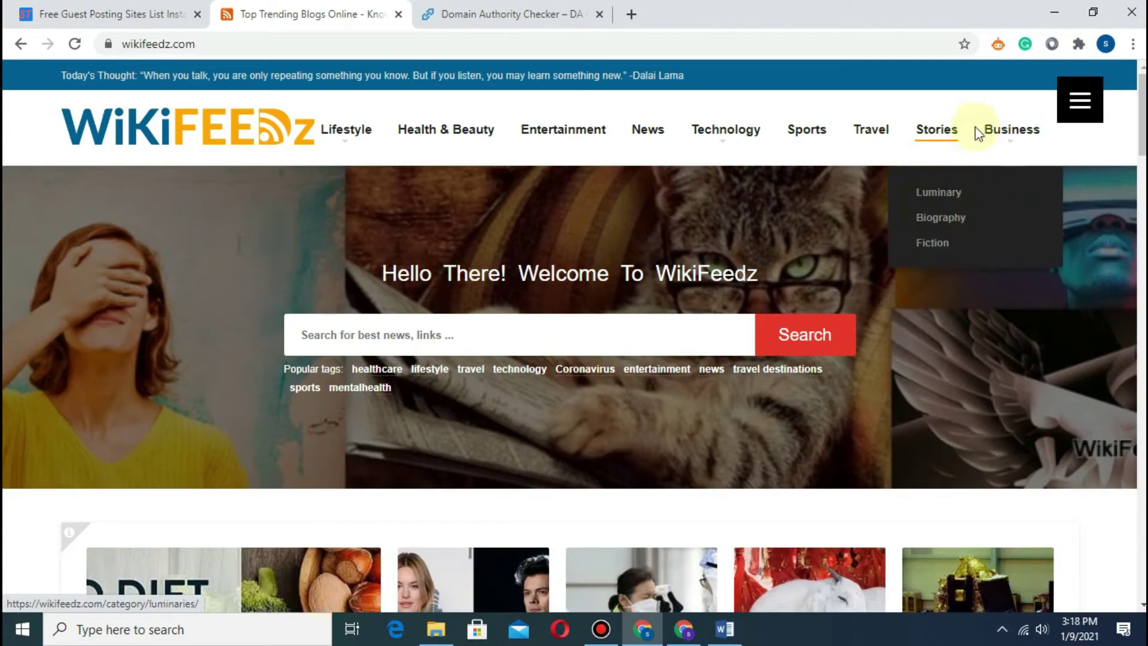
Step: Switch to Word and review the The-Success-Story-of-Rowdy-Vijay article through to the Awards & Nomination list, checking its length and structure
{"action": "left_click", "coordinate": [1042, 14]}
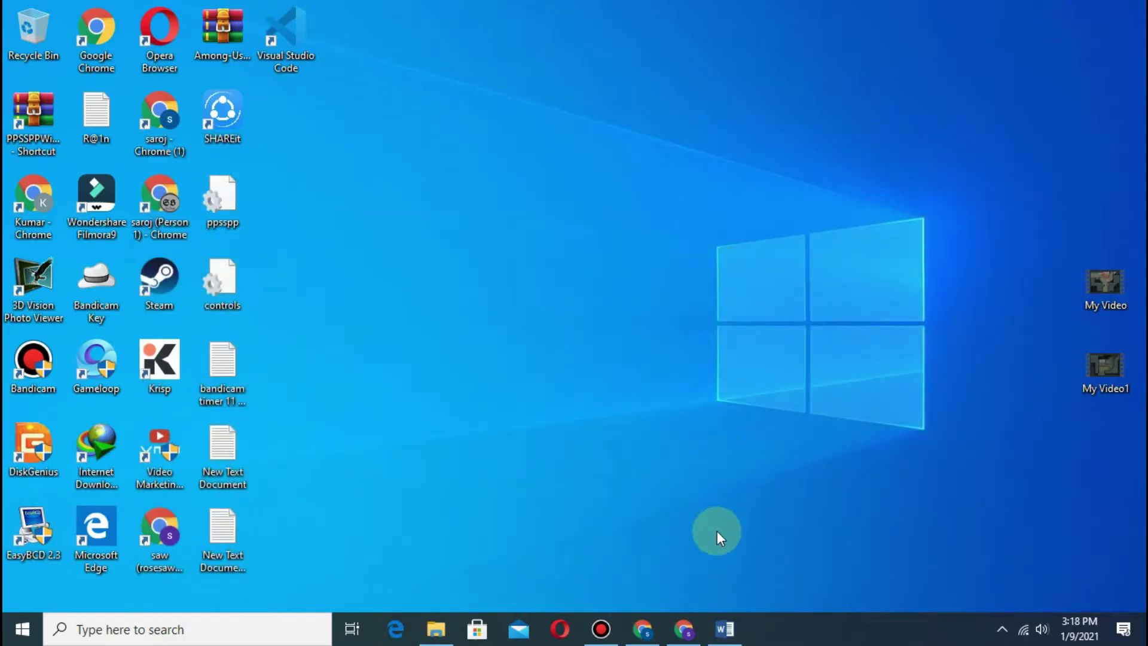
{"action": "left_click", "coordinate": [719, 614]}
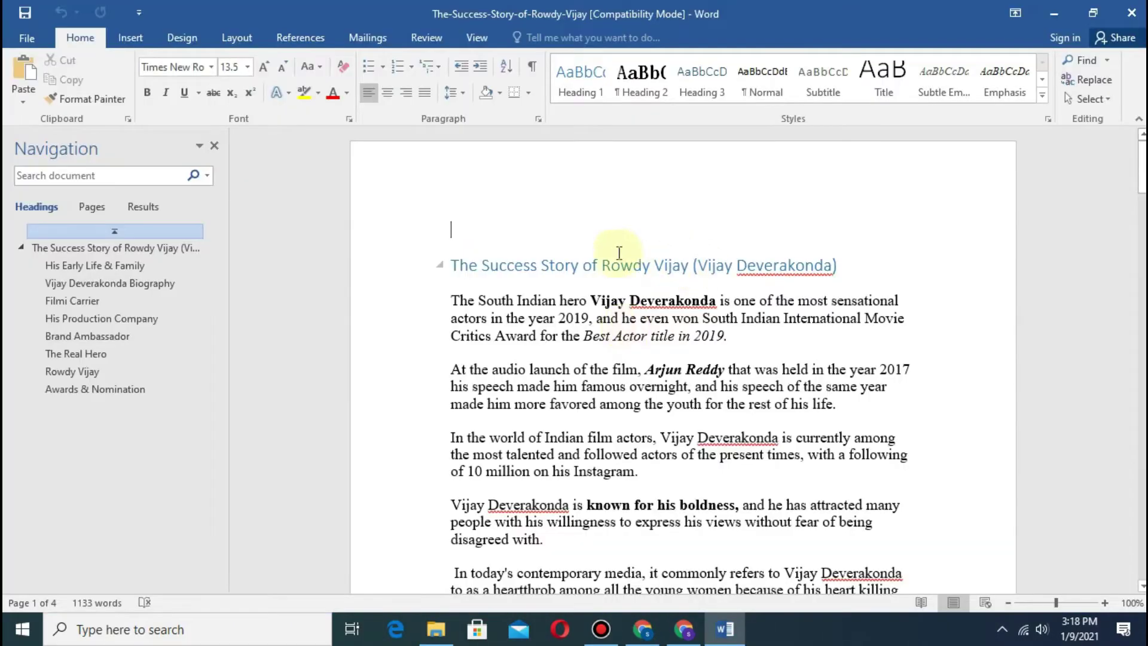
{"action": "scroll", "coordinate": [620, 252], "scroll_direction": "down", "scroll_amount": 20}
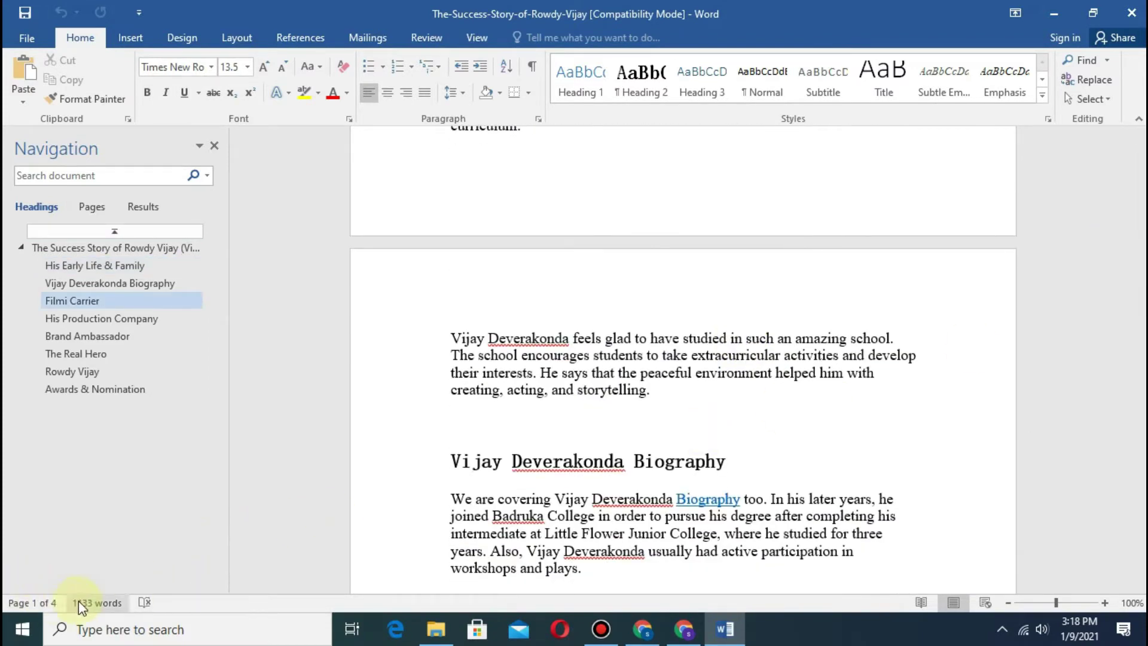
{"action": "scroll", "coordinate": [868, 365], "scroll_direction": "down", "scroll_amount": 3}
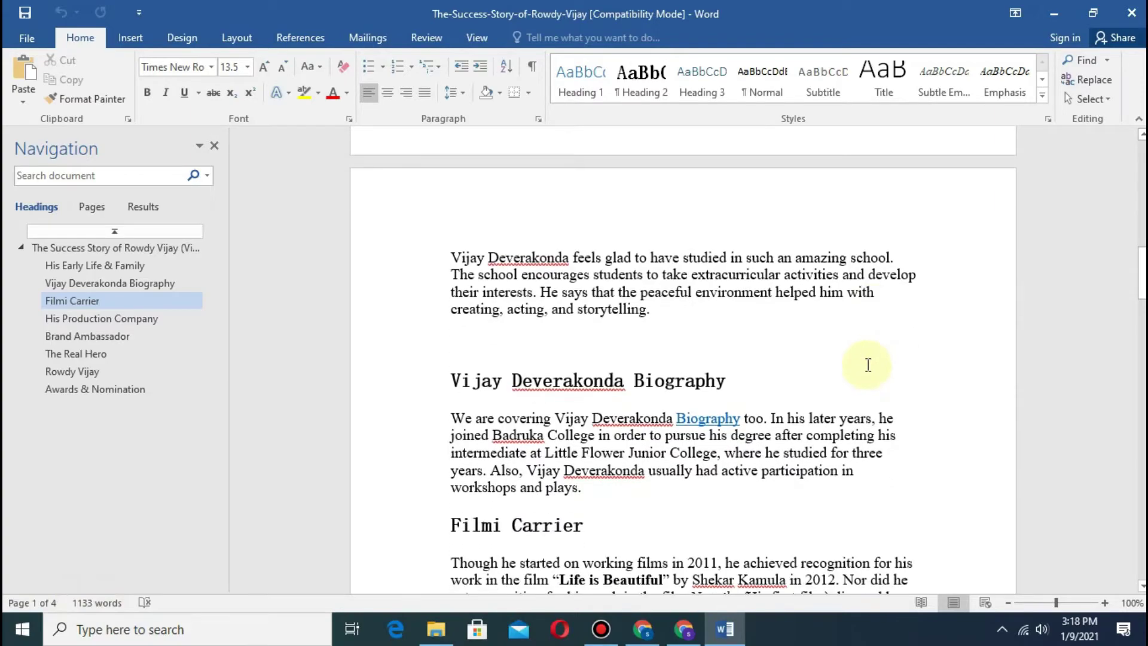
{"action": "scroll", "coordinate": [869, 365], "scroll_direction": "down", "scroll_amount": 20}
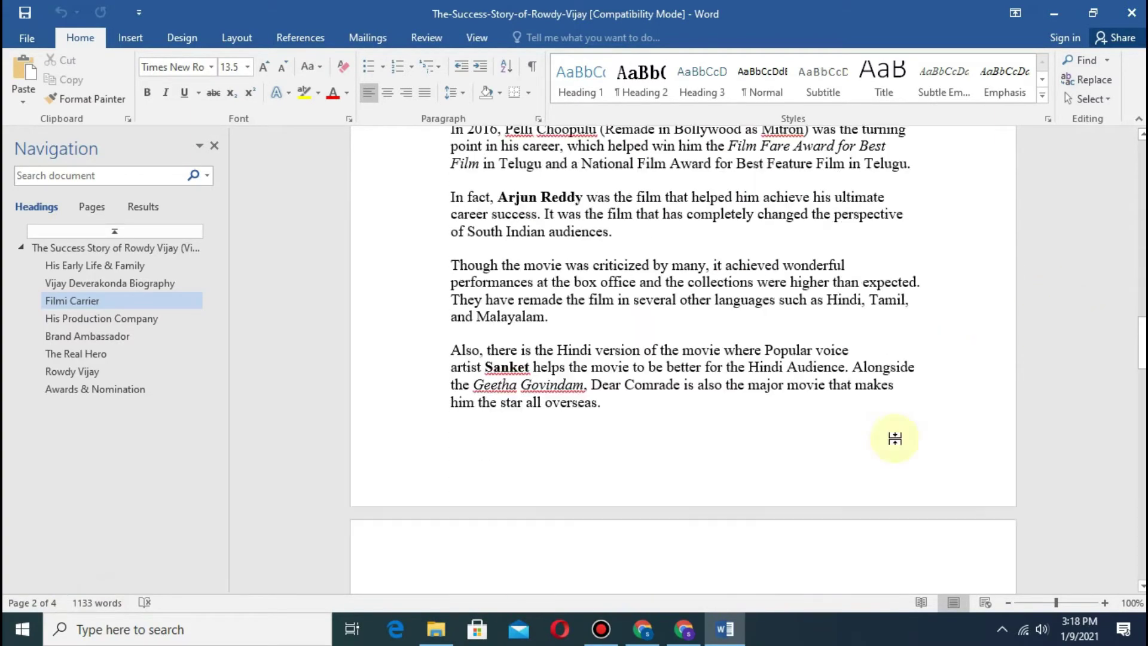
{"action": "scroll", "coordinate": [895, 439], "scroll_direction": "down", "scroll_amount": 20}
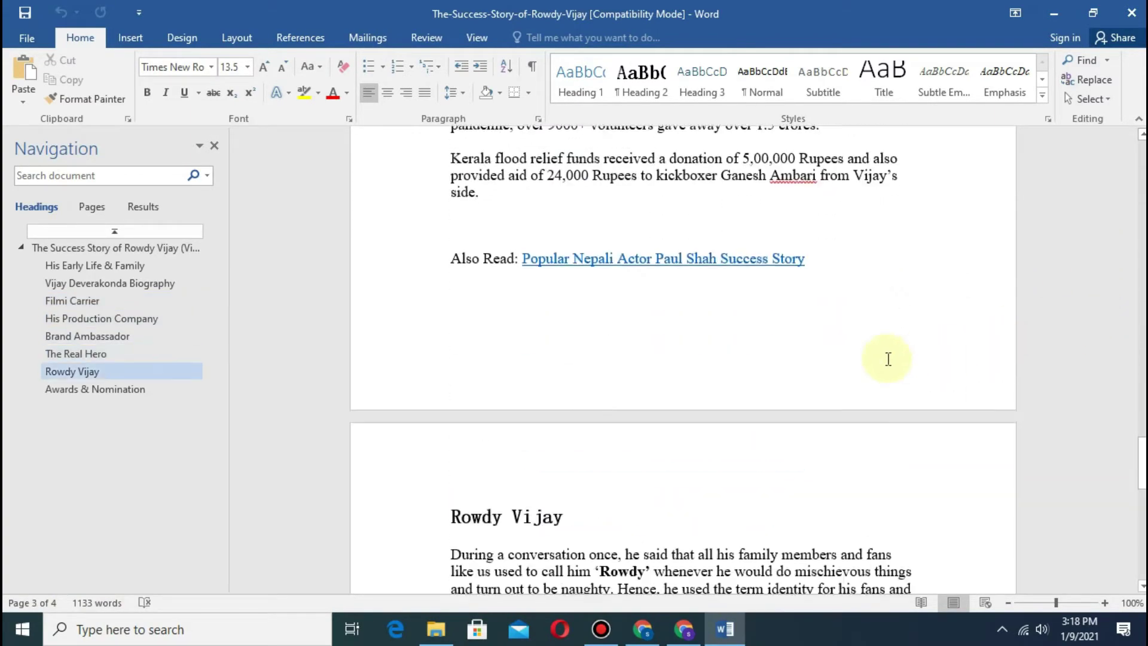
{"action": "scroll", "coordinate": [888, 359], "scroll_direction": "down", "scroll_amount": 20}
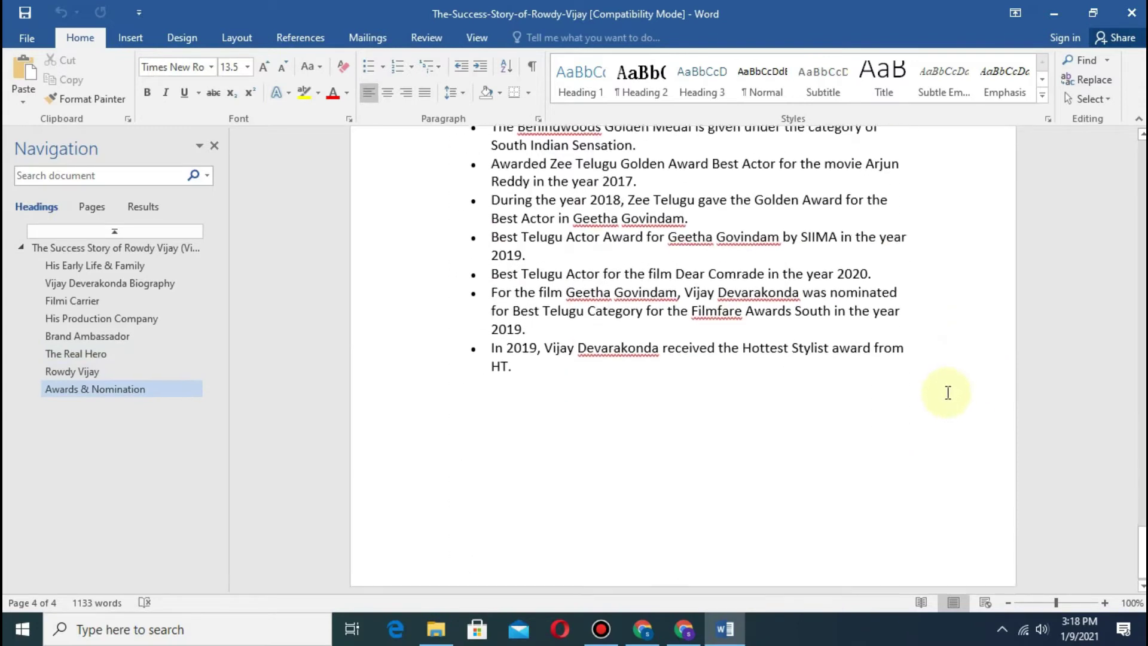
{"action": "scroll", "coordinate": [948, 393], "scroll_direction": "up", "scroll_amount": 3}
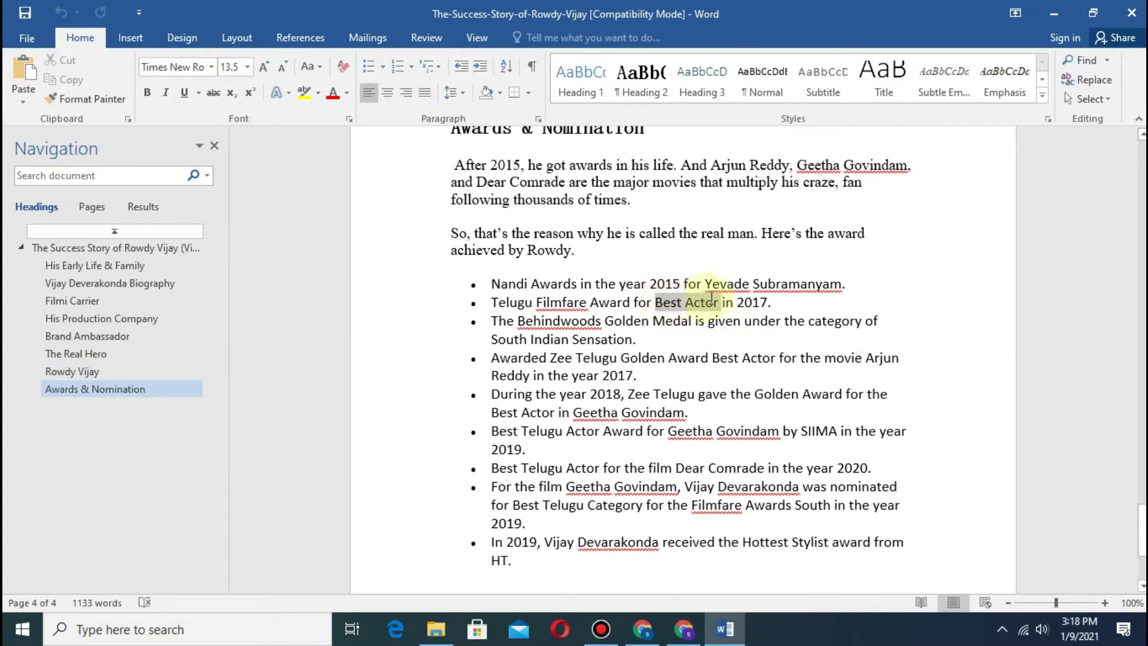
Step: Start inserting a hyperlink on the words "Best Actor" in the 2017 Telugu Filmfare Award bullet
{"action": "left_click_drag", "start_coordinate": [712, 297], "coordinate": [715, 299]}
{"action": "left_click", "coordinate": [718, 302]}
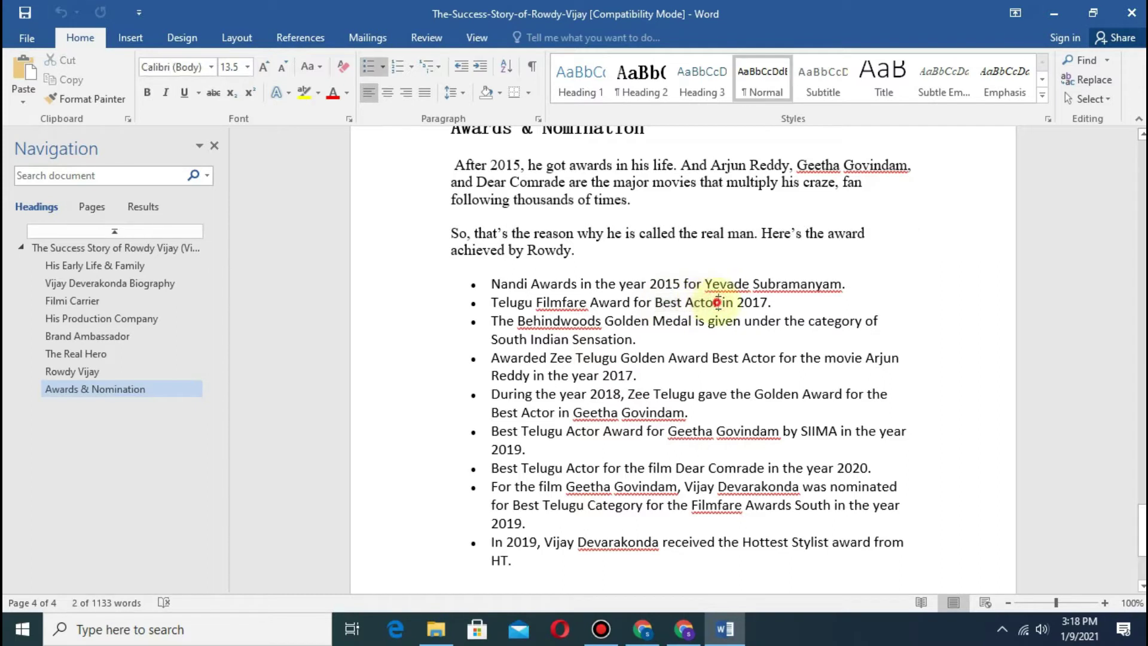
{"action": "right_click", "coordinate": [665, 302]}
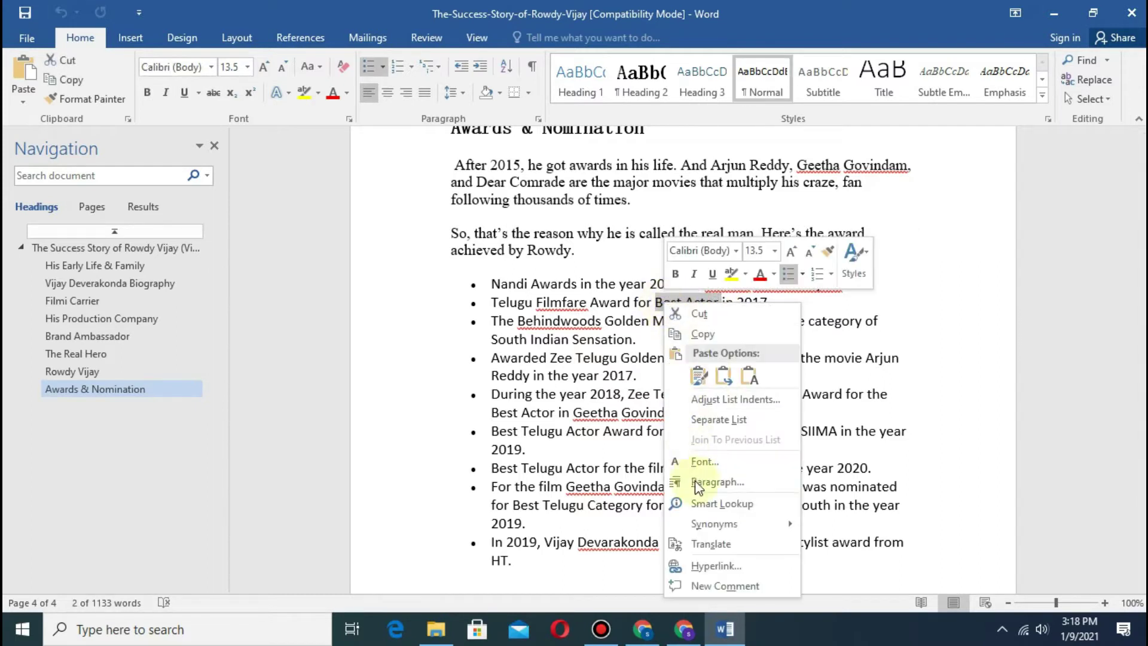
{"action": "left_click", "coordinate": [719, 566]}
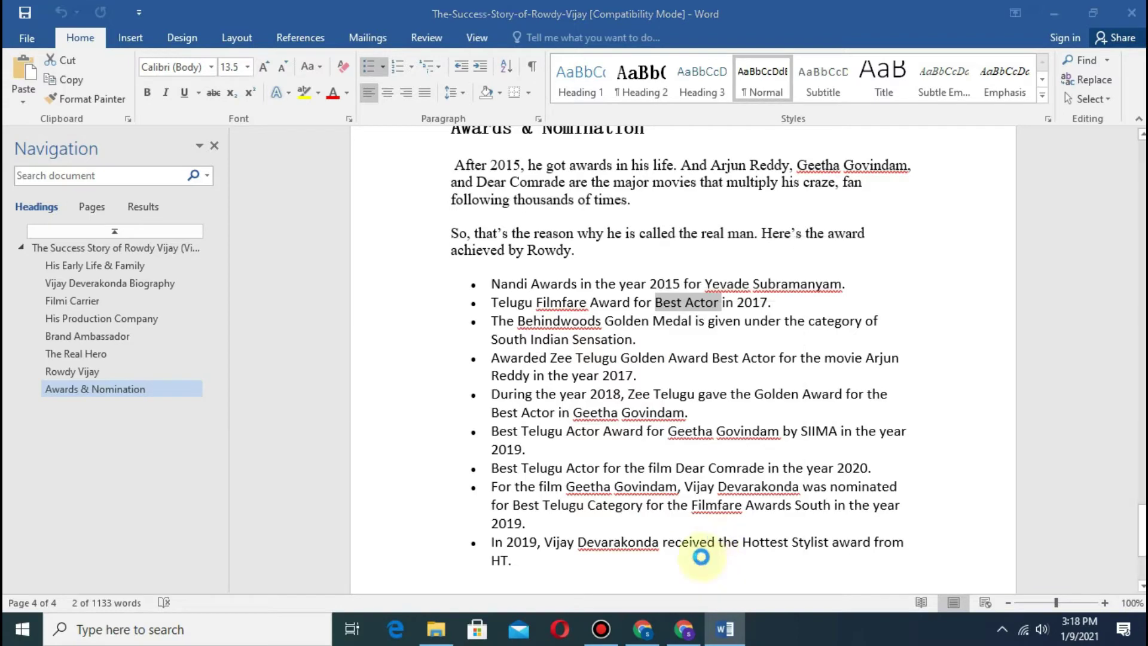
Step: Switch to Chrome and copy the URL of the free guest posting sites list page
{"action": "left_click", "coordinate": [656, 635]}
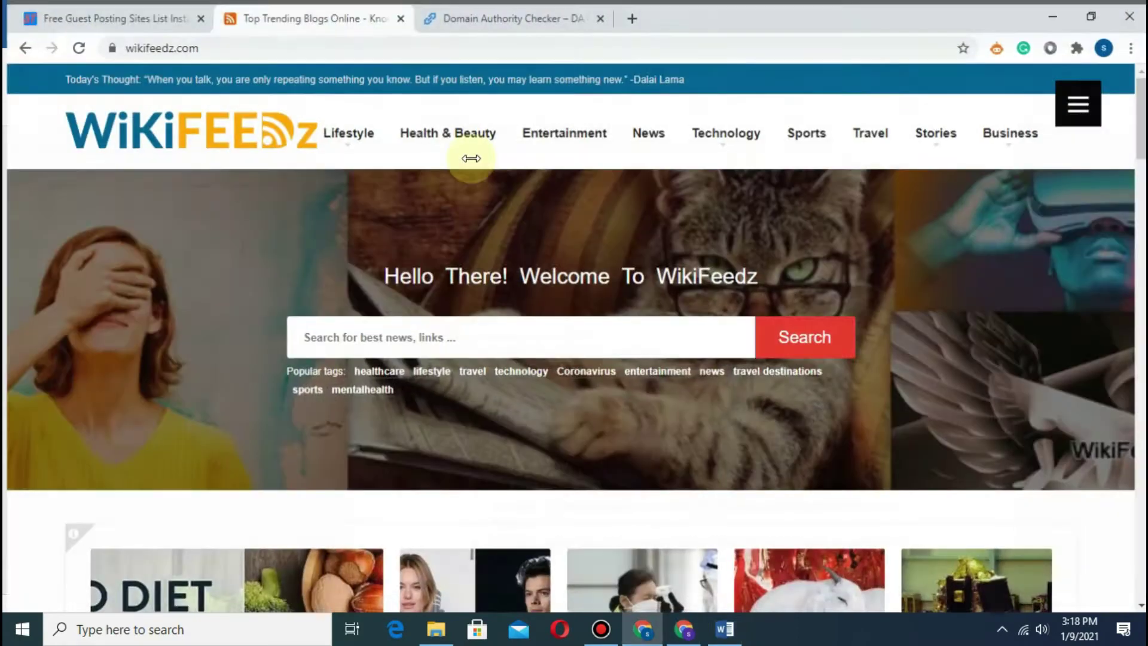
{"action": "left_click", "coordinate": [633, 14]}
{"action": "key", "text": "ctrl+w"}
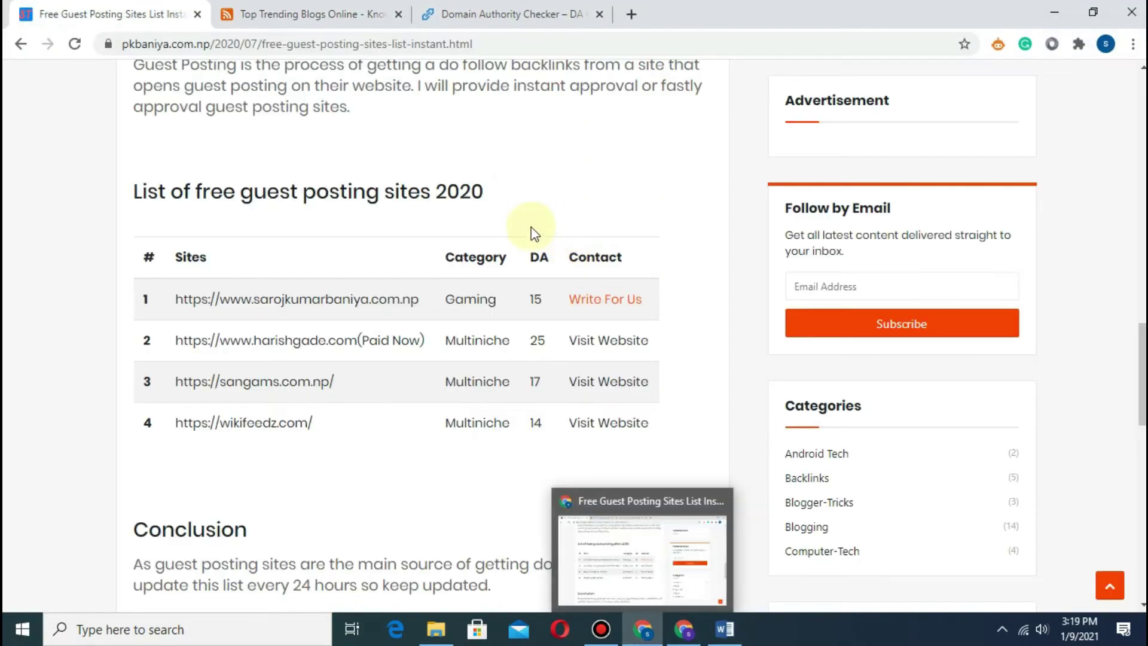
{"action": "left_click", "coordinate": [529, 47]}
{"action": "right_click", "coordinate": [530, 47]}
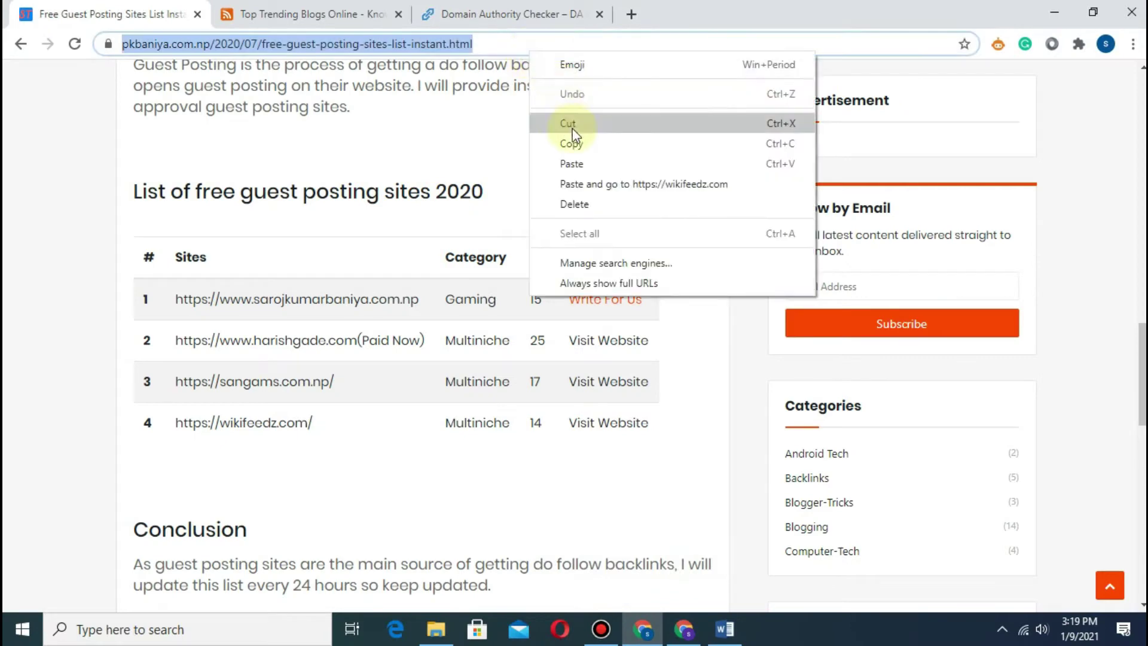
{"action": "left_click", "coordinate": [568, 145]}
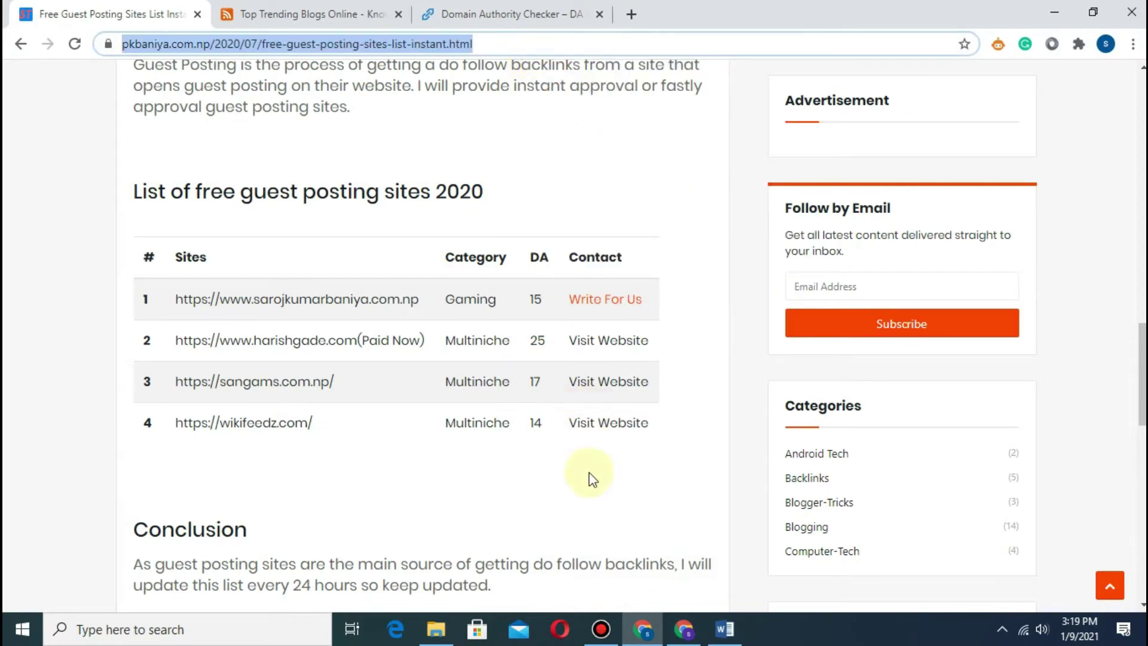
Step: Switch back to Word and link "Best Actor" to the copied guest posting page URL
{"action": "left_click", "coordinate": [718, 625]}
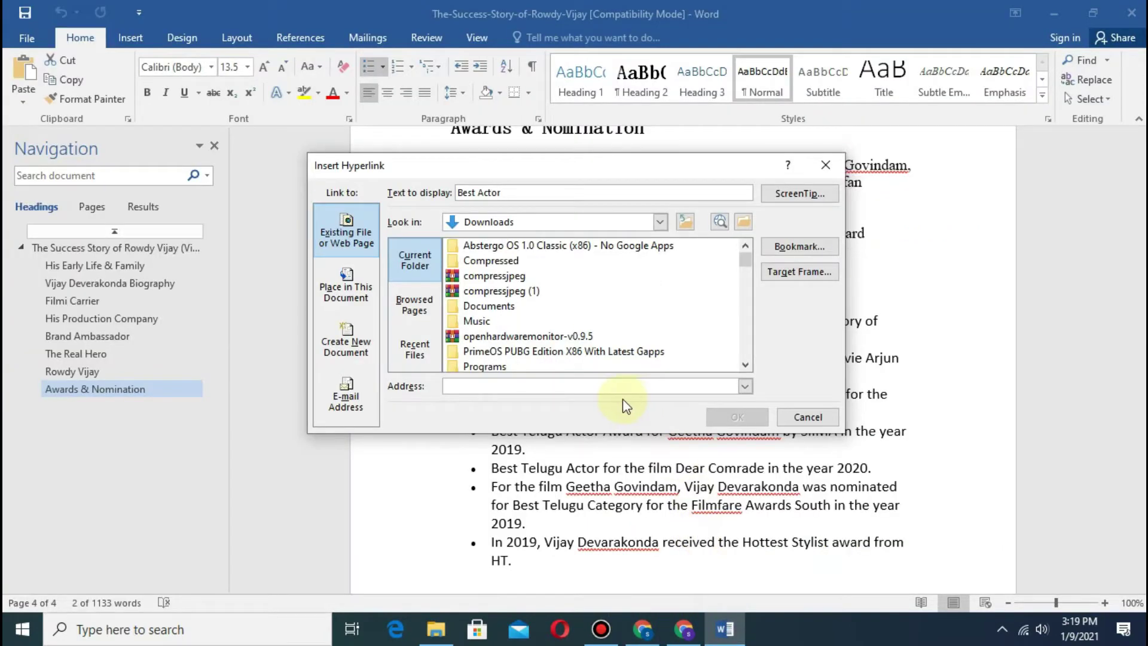
{"action": "key", "text": "ctrl+v"}
{"action": "left_click", "coordinate": [717, 410]}
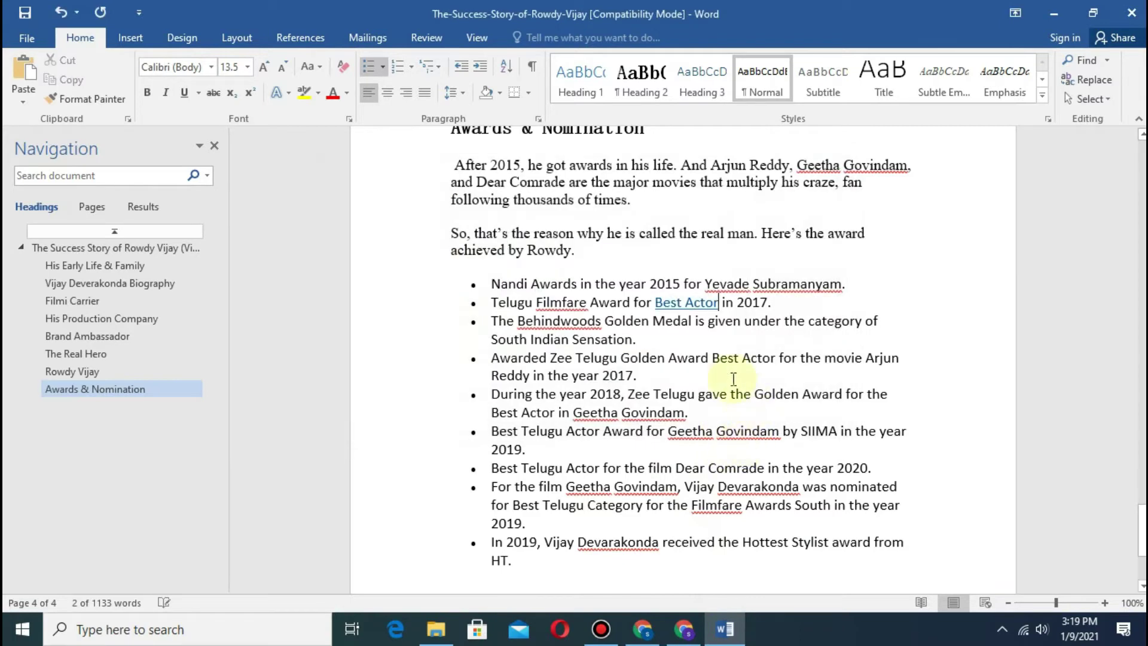
{"action": "left_click", "coordinate": [690, 308]}
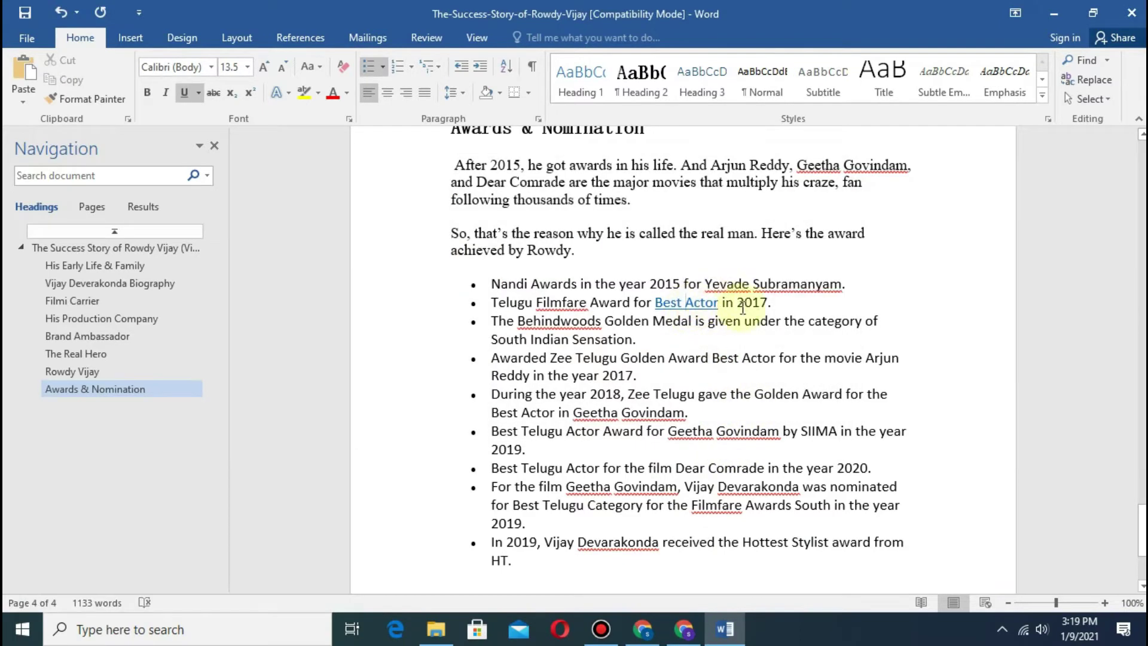
Step: Remove the hyperlink from "Best Actor" in the award bullet, and save and close the article
{"action": "left_click", "coordinate": [722, 305]}
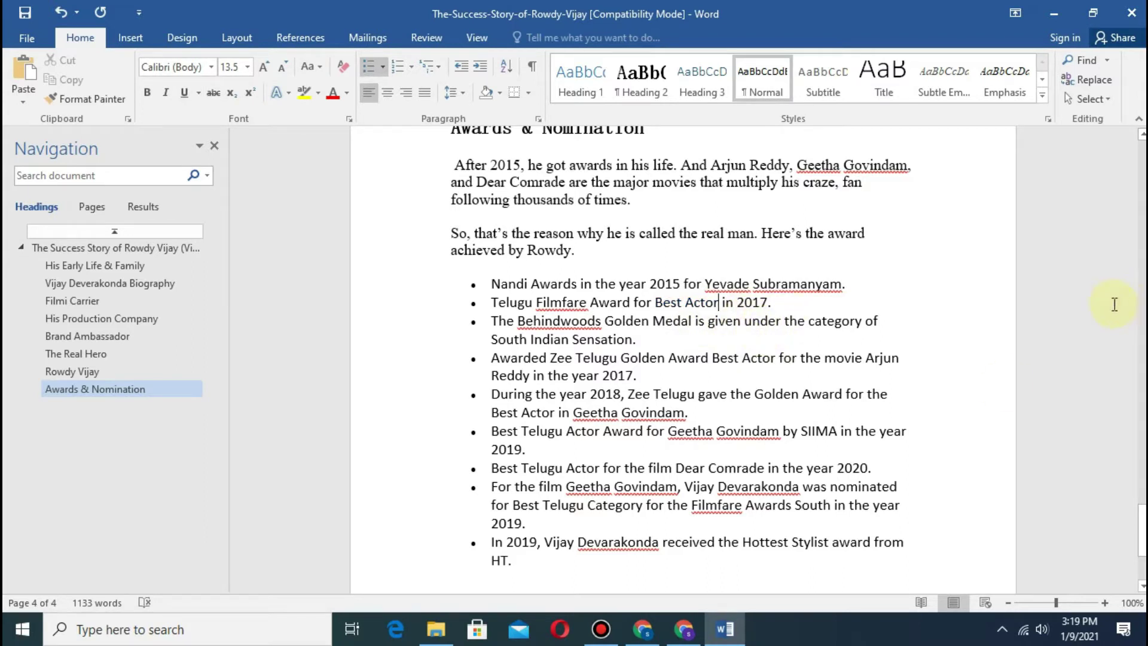
{"action": "key", "text": "ctrl+s"}
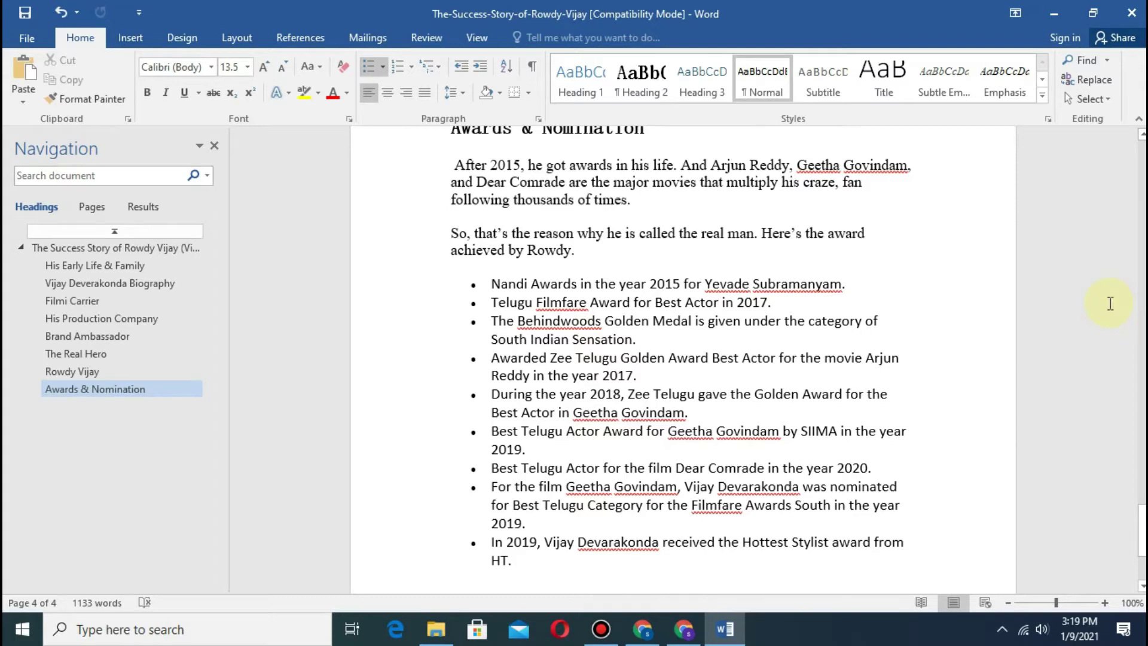
{"action": "left_click", "coordinate": [1132, 14]}
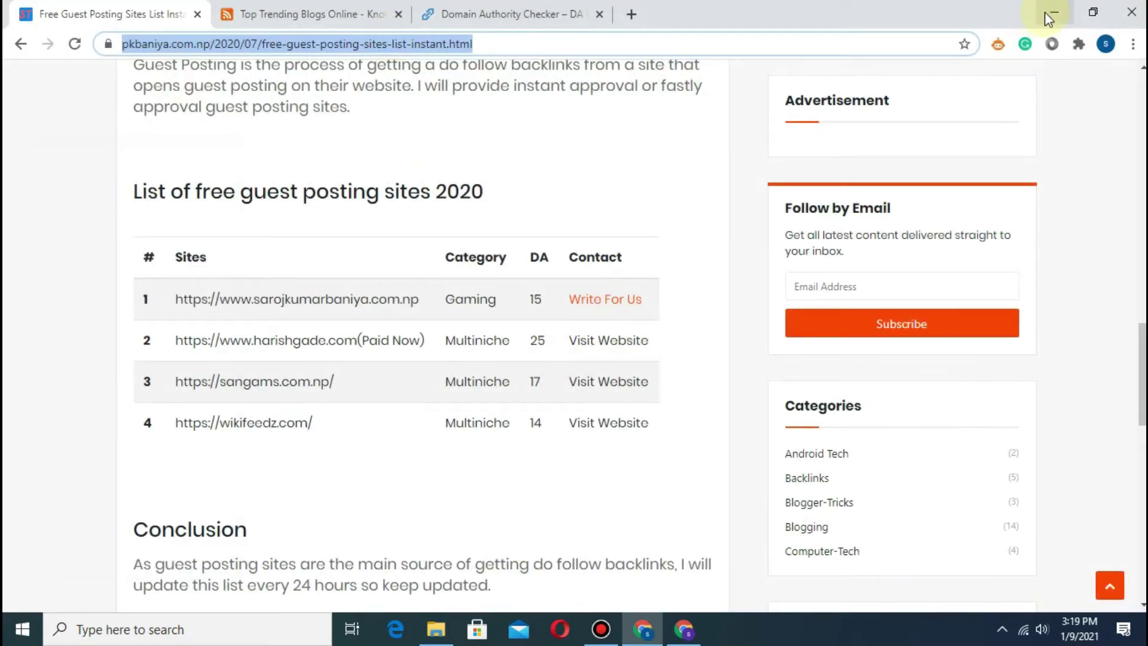
Step: Switch to the Gmail reply to Wiki Feedz and attach The-Success-Story-of-Rowdy-Vijay, Vijay-Deverakonda and Success-Story-of-Rowdy-Vijay from Downloads
{"action": "left_click", "coordinate": [1052, 13]}
{"action": "left_click", "coordinate": [674, 625]}
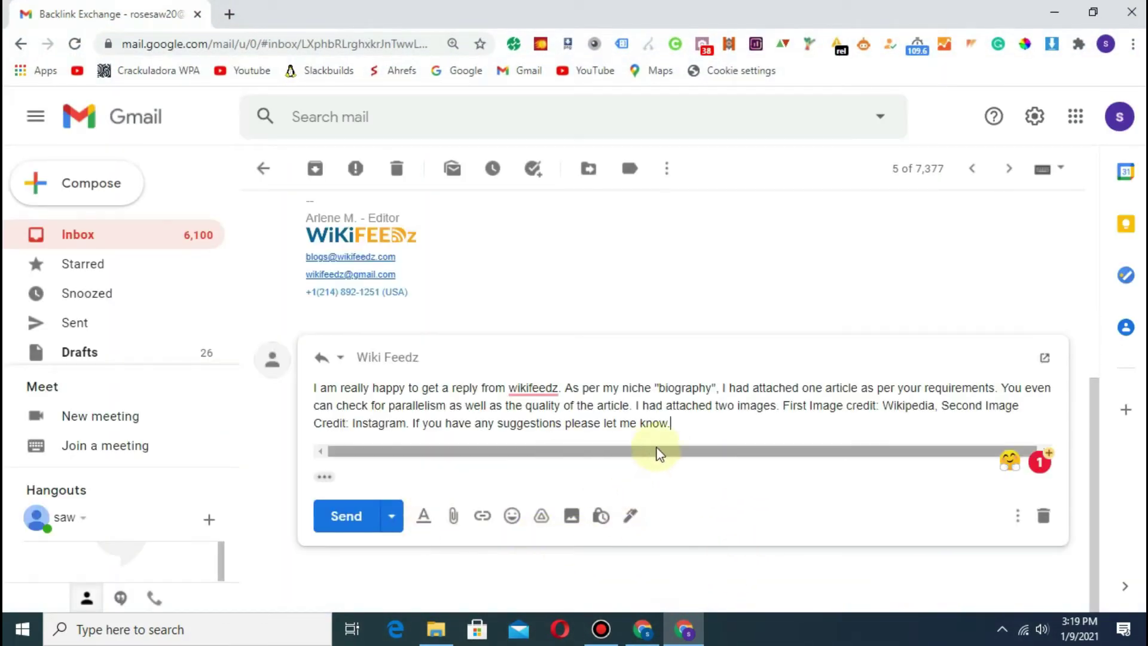
{"action": "left_click", "coordinate": [442, 515]}
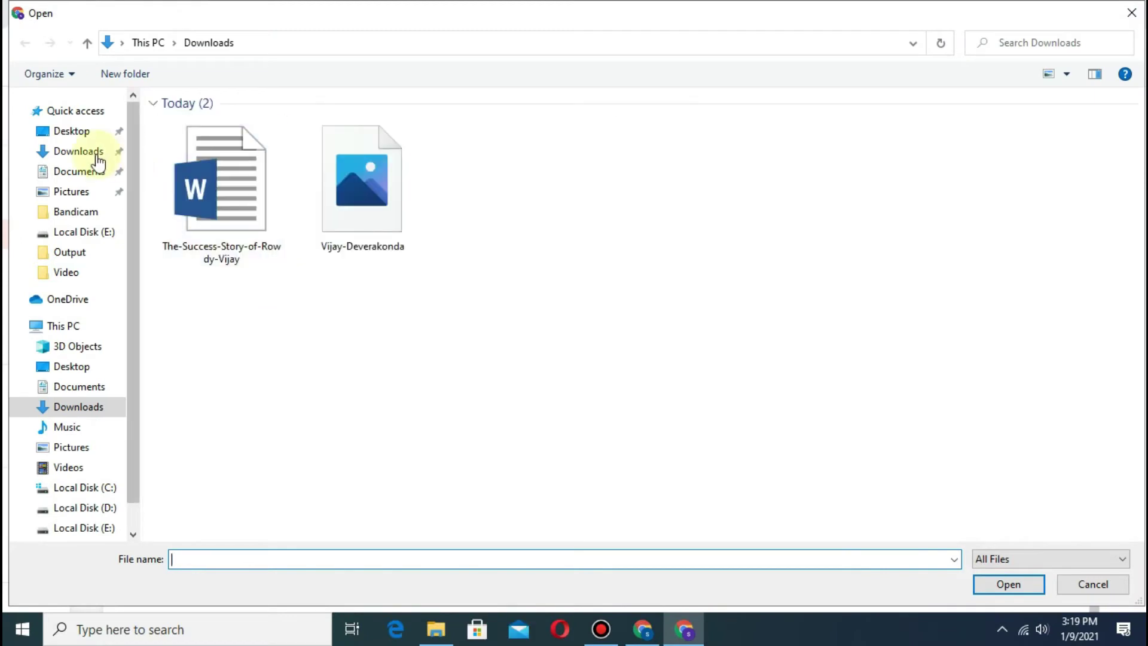
{"action": "left_click", "coordinate": [204, 191]}
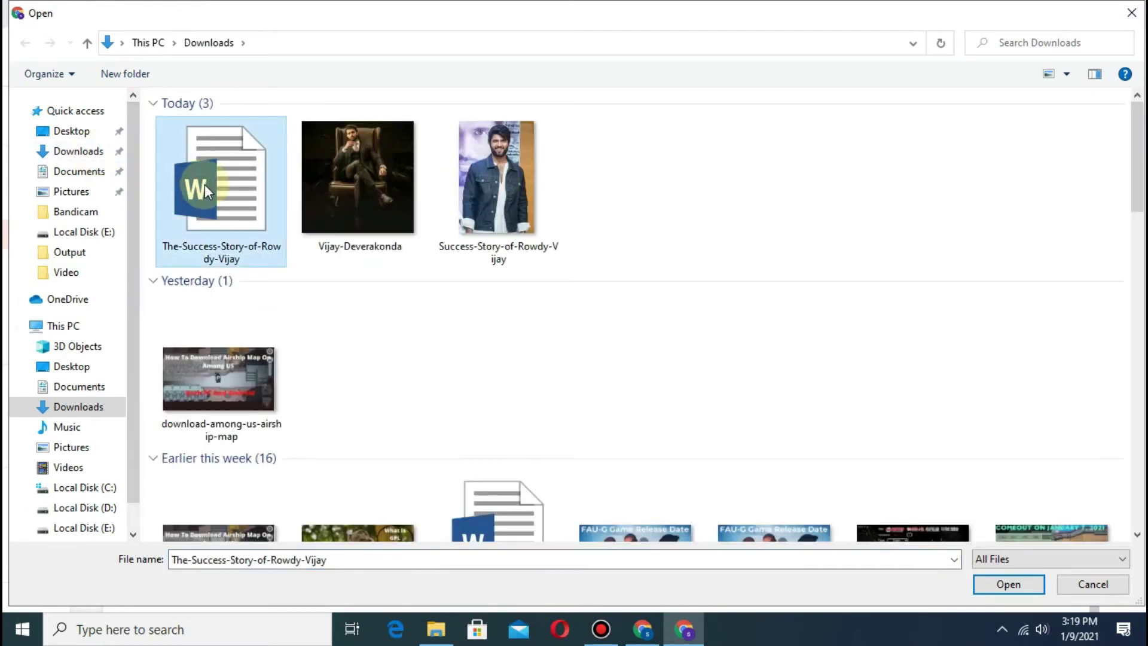
{"action": "left_click", "coordinate": [331, 198], "text": "ctrl"}
{"action": "left_click", "coordinate": [472, 202], "text": "ctrl"}
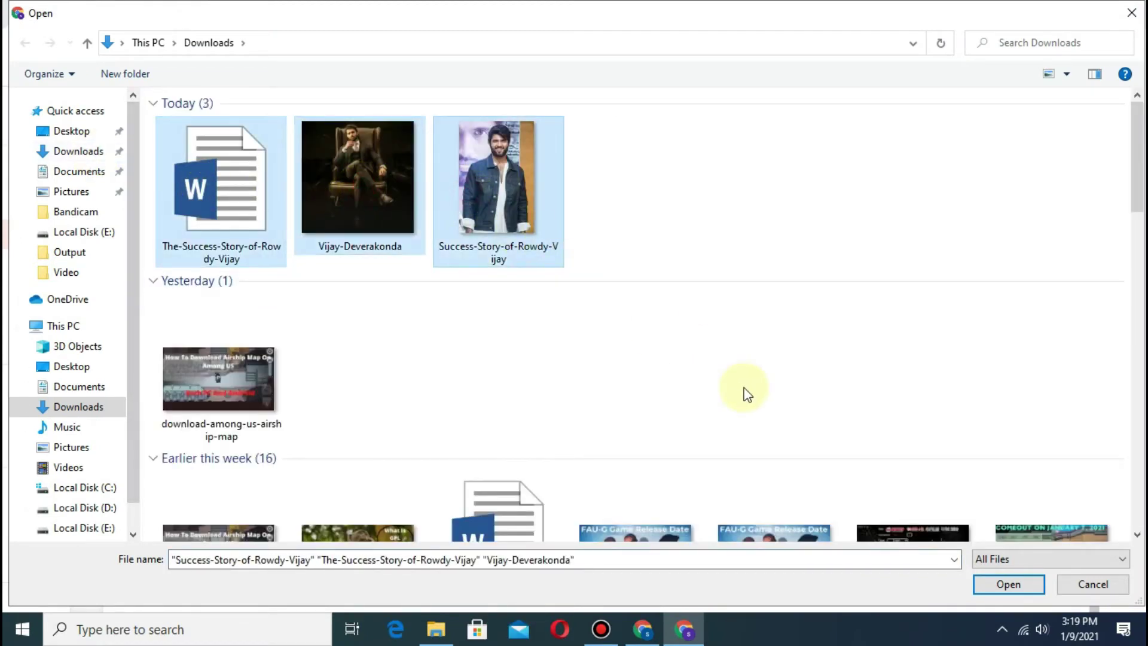
{"action": "left_click", "coordinate": [1005, 584]}
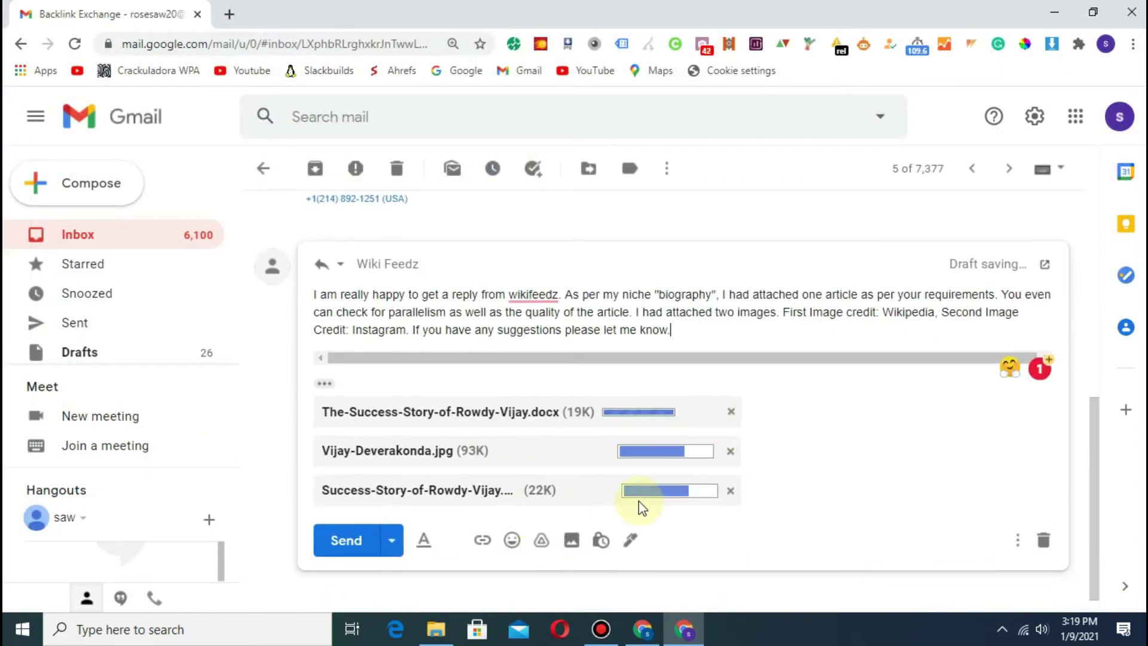
Step: Send the reply with the article and two images to Wiki Feedz and look over the sent message
{"action": "left_click", "coordinate": [347, 540]}
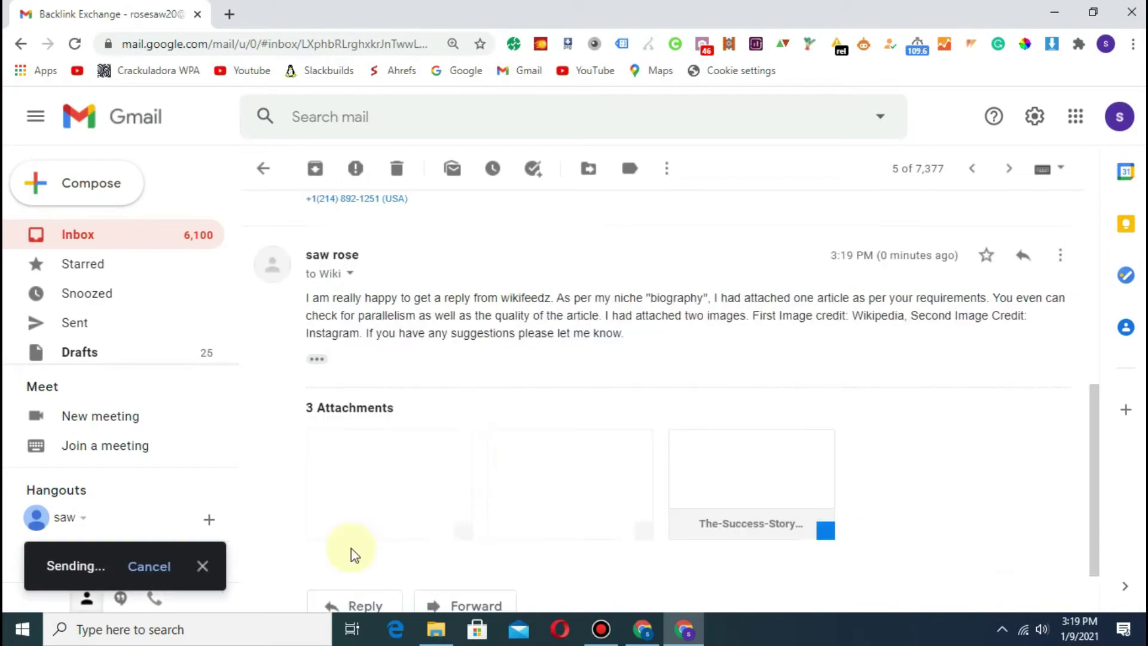
{"action": "scroll", "coordinate": [580, 413], "scroll_direction": "down", "scroll_amount": 1}
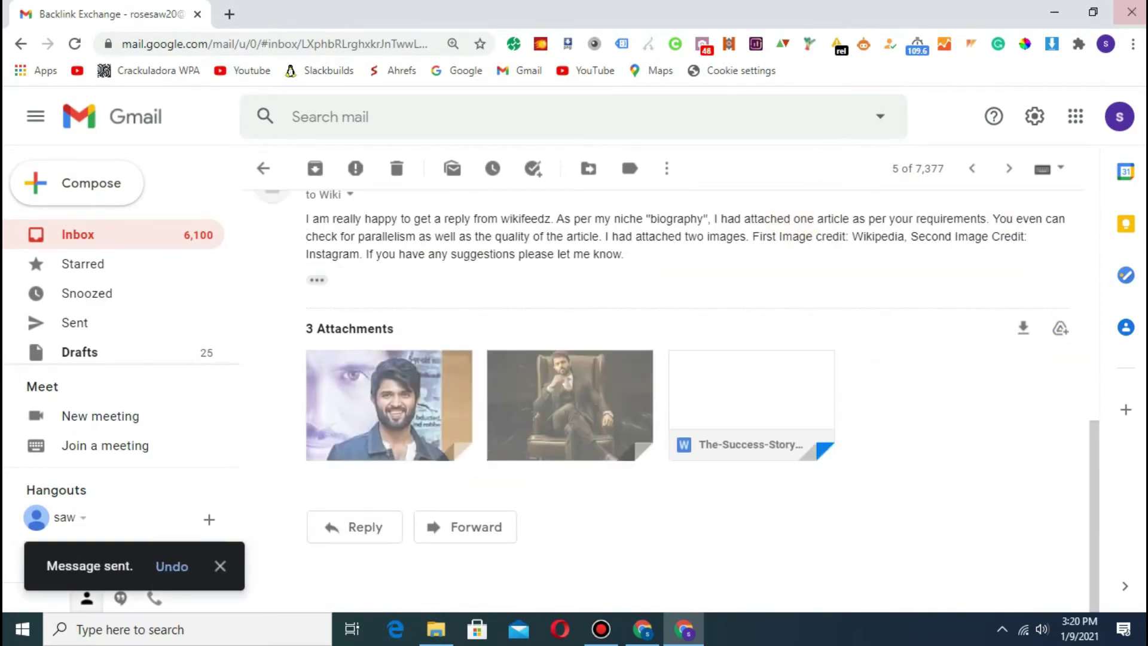
{"action": "scroll", "coordinate": [573, 383], "scroll_direction": "up", "scroll_amount": 3}
{"action": "scroll", "coordinate": [573, 382], "scroll_direction": "up", "scroll_amount": 6}
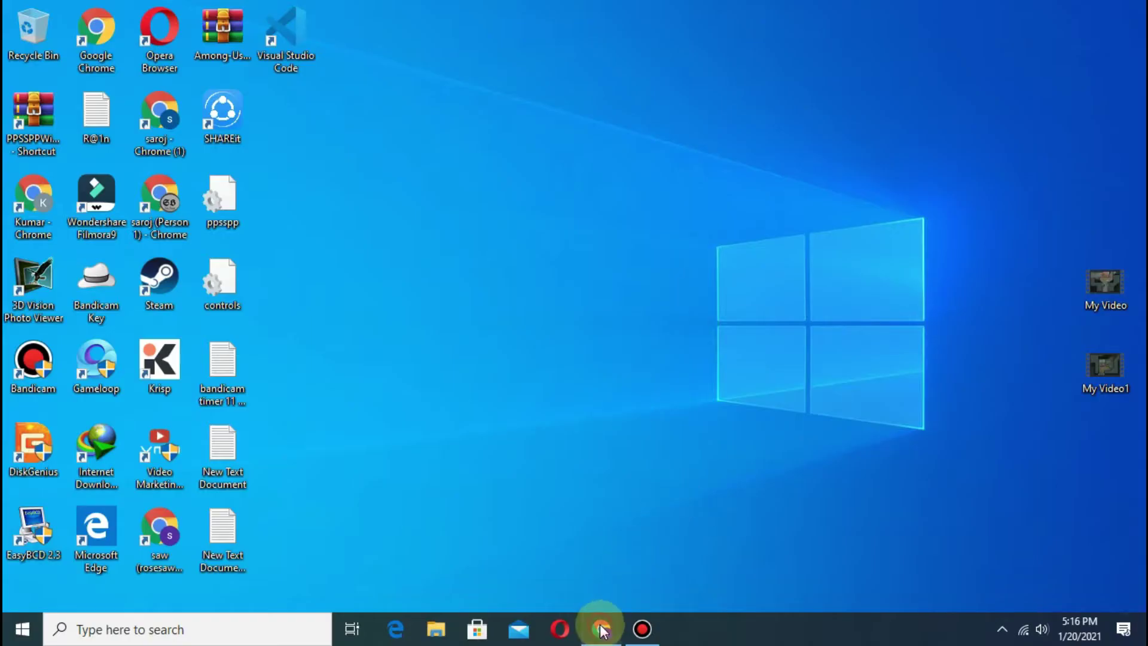
Step: Switch to Chrome and read through the published Vijay Deverakonda biography on WikiFeedz, examining its introduction, images and sections
{"action": "left_click", "coordinate": [601, 630]}
{"action": "scroll", "coordinate": [456, 287], "scroll_direction": "down", "scroll_amount": 8}
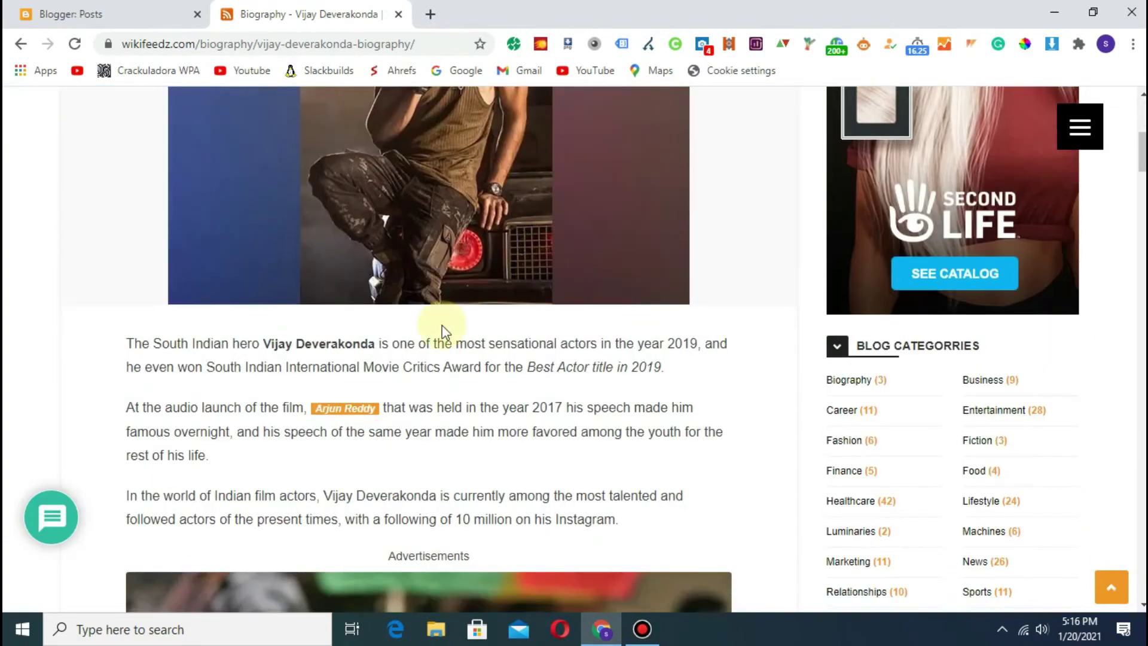
{"action": "scroll", "coordinate": [443, 325], "scroll_direction": "down", "scroll_amount": 14}
{"action": "scroll", "coordinate": [485, 342], "scroll_direction": "up", "scroll_amount": 6}
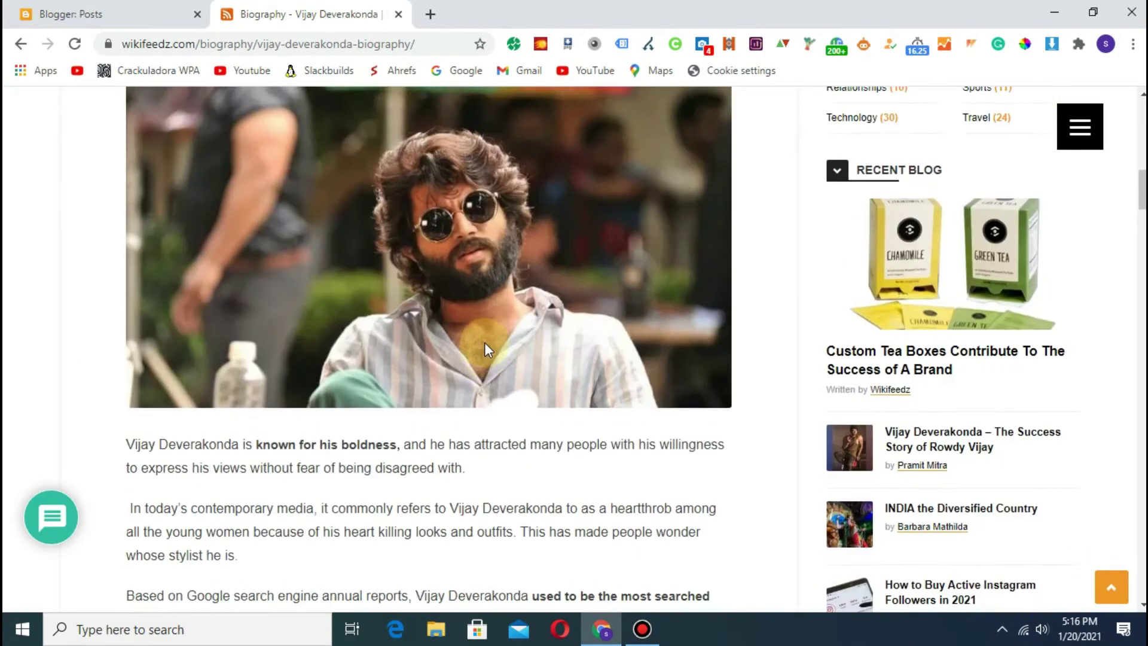
{"action": "scroll", "coordinate": [485, 342], "scroll_direction": "up", "scroll_amount": 4}
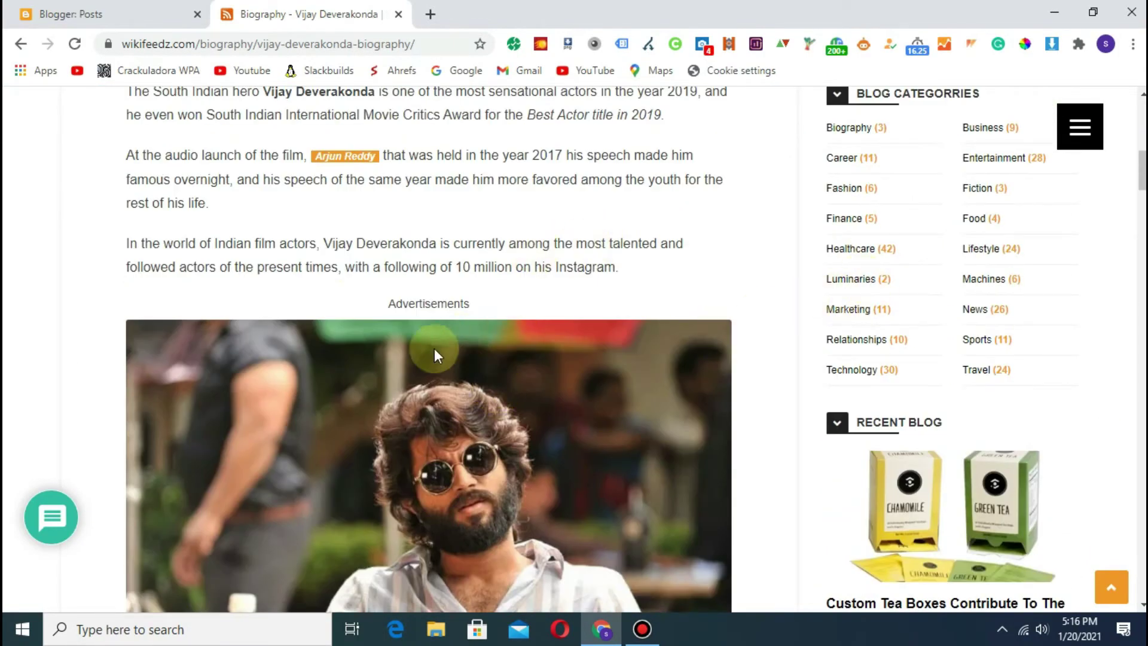
{"action": "scroll", "coordinate": [435, 354], "scroll_direction": "down", "scroll_amount": 13}
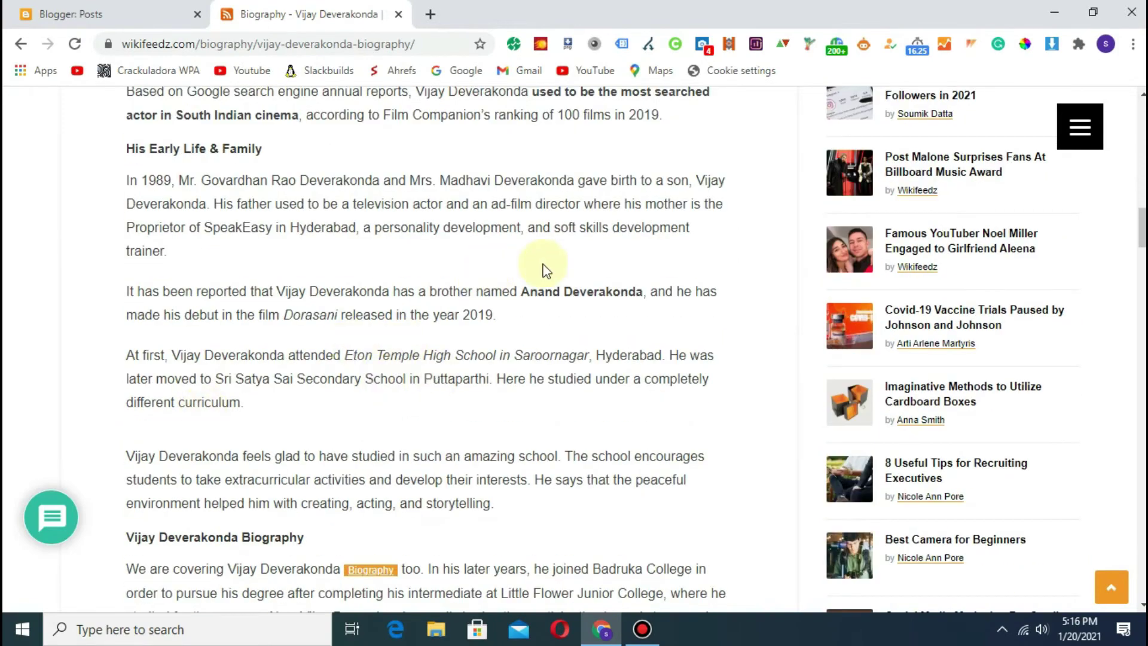
{"action": "scroll", "coordinate": [544, 269], "scroll_direction": "down", "scroll_amount": 4}
{"action": "scroll", "coordinate": [478, 276], "scroll_direction": "down", "scroll_amount": 4}
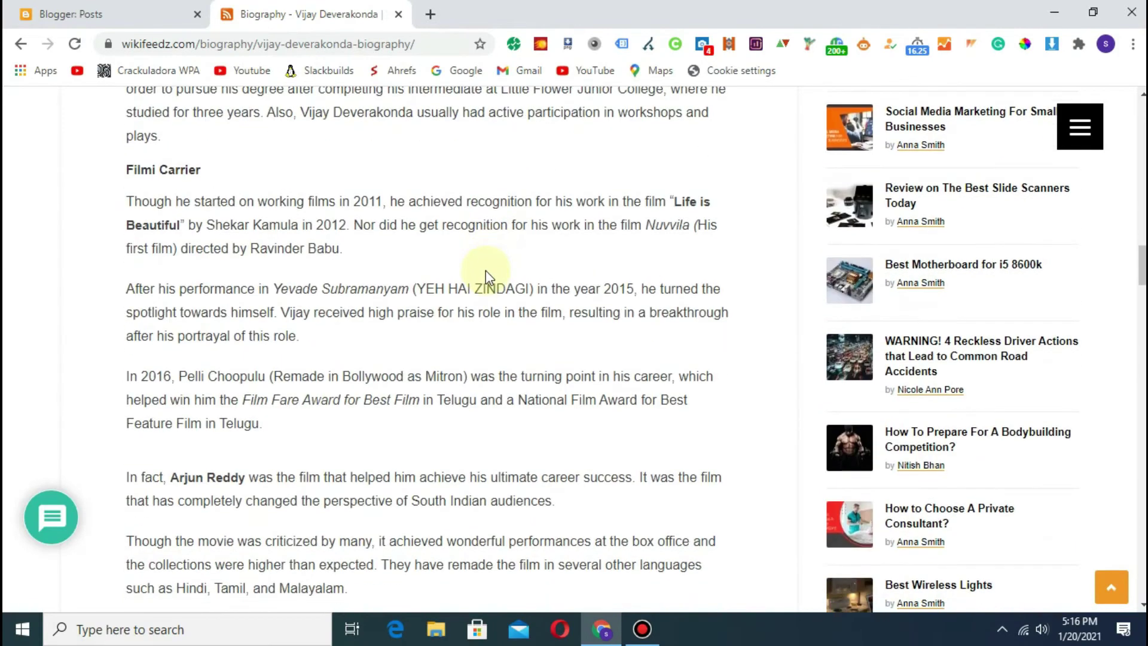
{"action": "scroll", "coordinate": [454, 263], "scroll_direction": "down", "scroll_amount": 3}
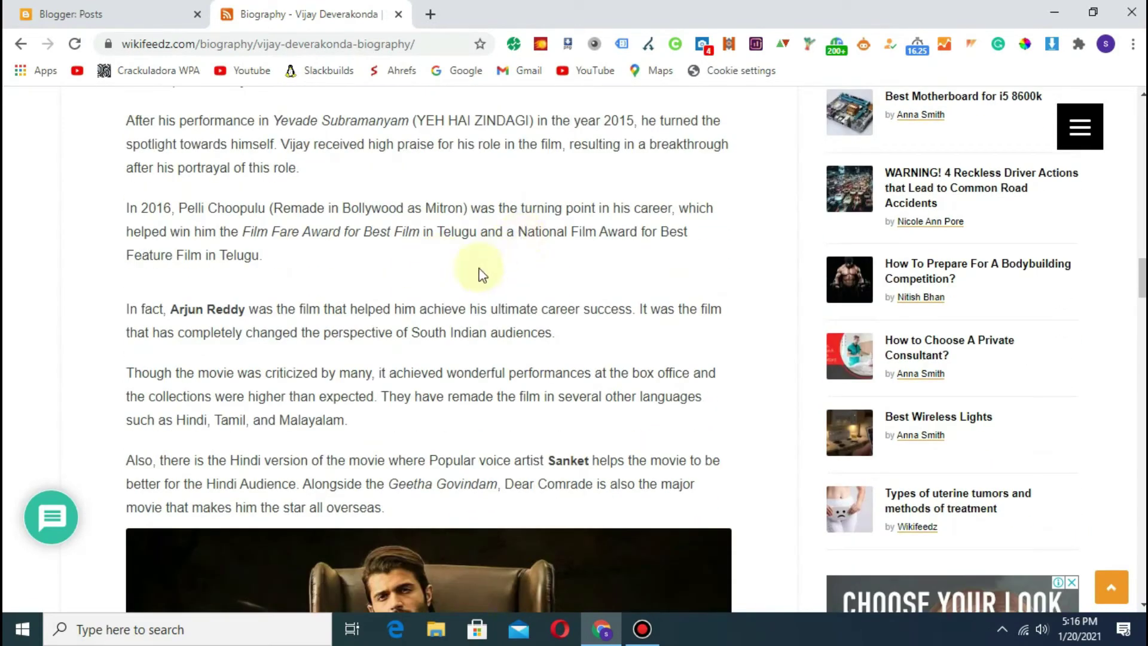
{"action": "scroll", "coordinate": [508, 266], "scroll_direction": "down", "scroll_amount": 10}
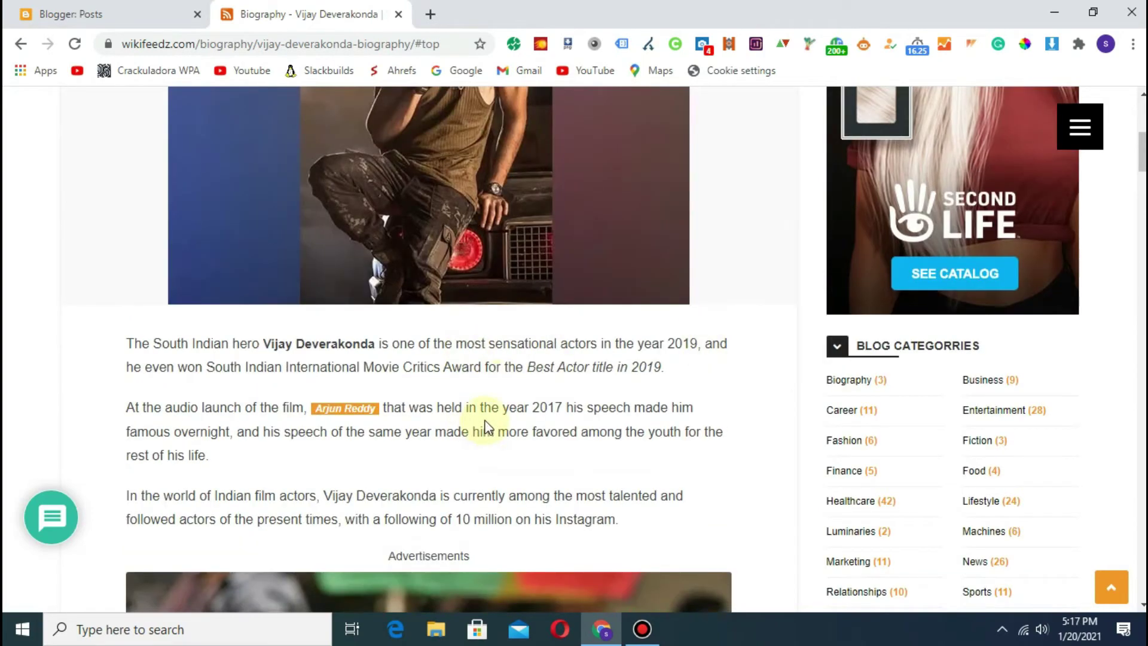
Step: Open the "Biography" backlink under Vijay Deverakonda Biography in a new tab, view its target site and return to the article
{"action": "scroll", "coordinate": [527, 323], "scroll_direction": "down", "scroll_amount": 11}
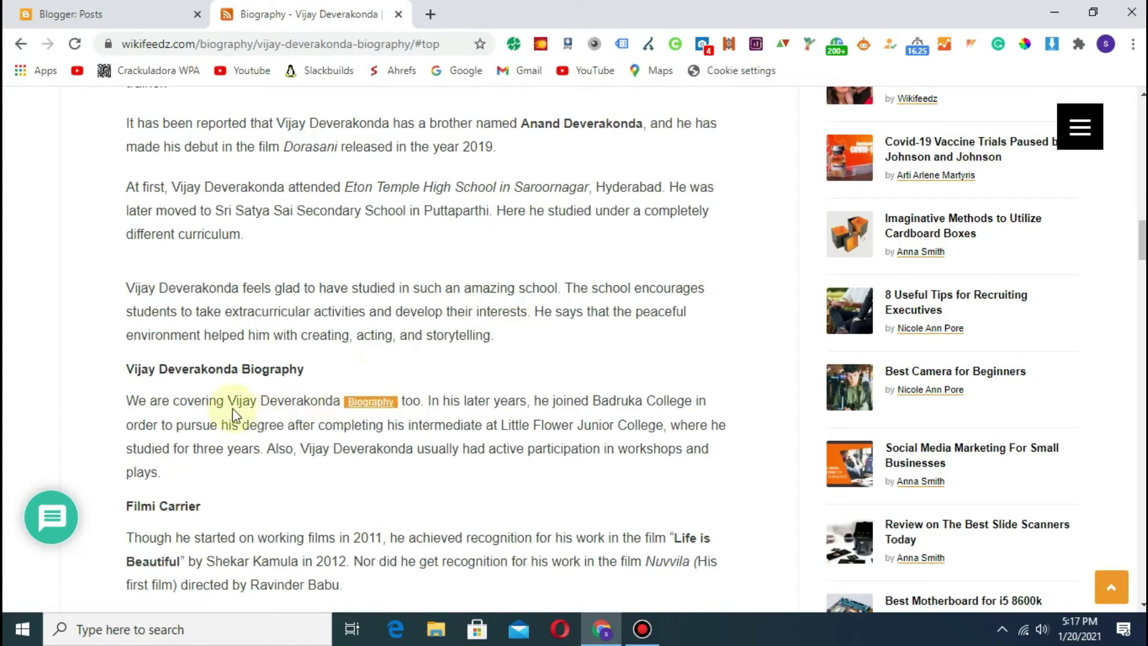
{"action": "right_click", "coordinate": [371, 405]}
{"action": "left_click", "coordinate": [418, 413]}
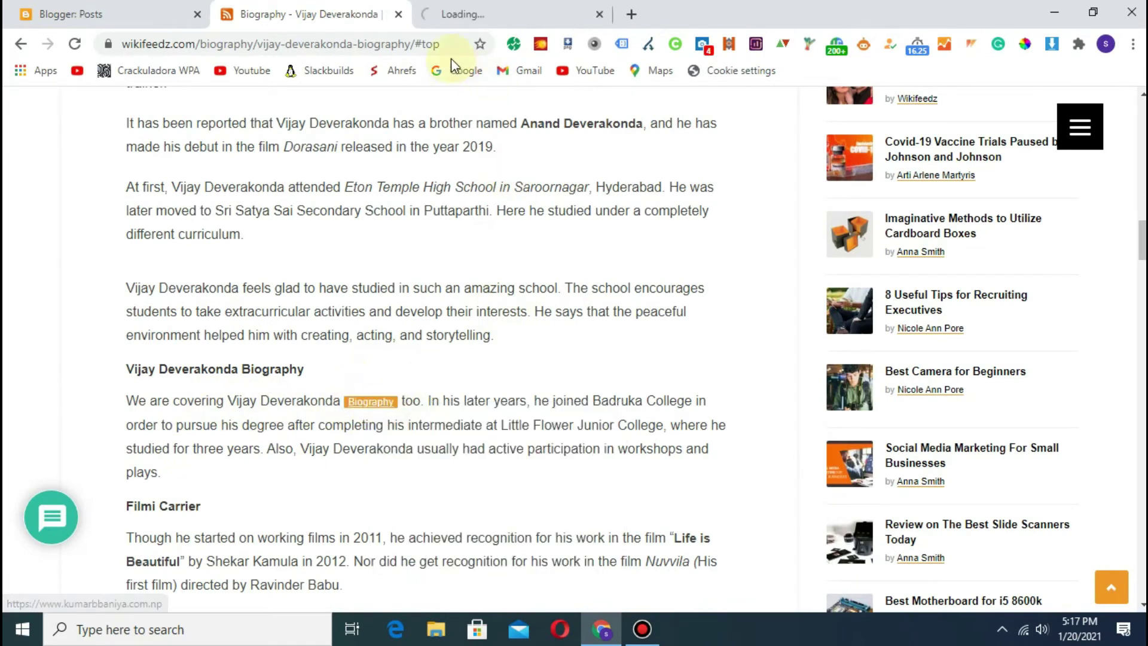
{"action": "left_click", "coordinate": [455, 14]}
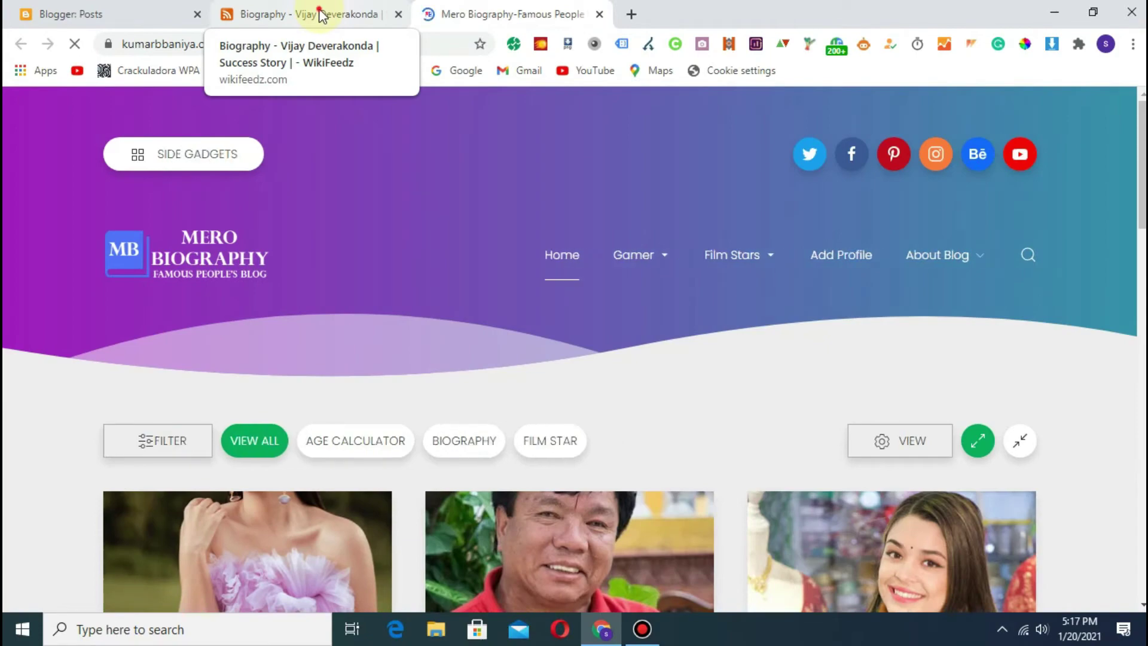
{"action": "left_click", "coordinate": [321, 14]}
Step: Find the Also Read line after The Real Hero section and open "Popular Nepali Actor Paul Shah Success Story" in a new tab
{"action": "scroll", "coordinate": [497, 334], "scroll_direction": "down", "scroll_amount": 15}
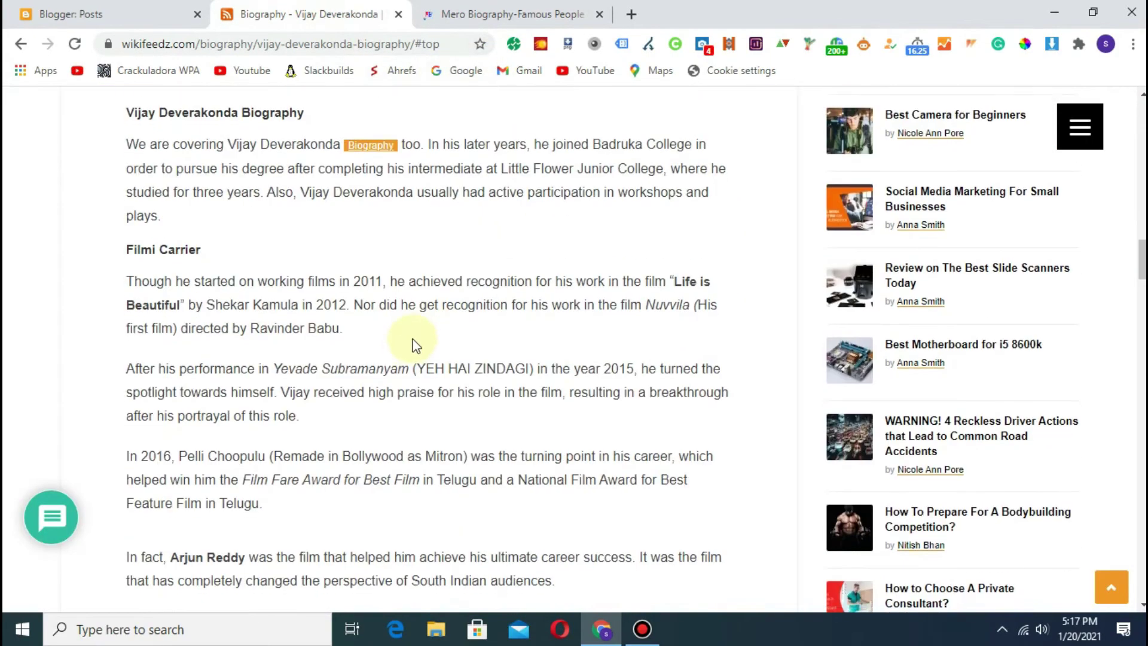
{"action": "scroll", "coordinate": [456, 326], "scroll_direction": "down", "scroll_amount": 20}
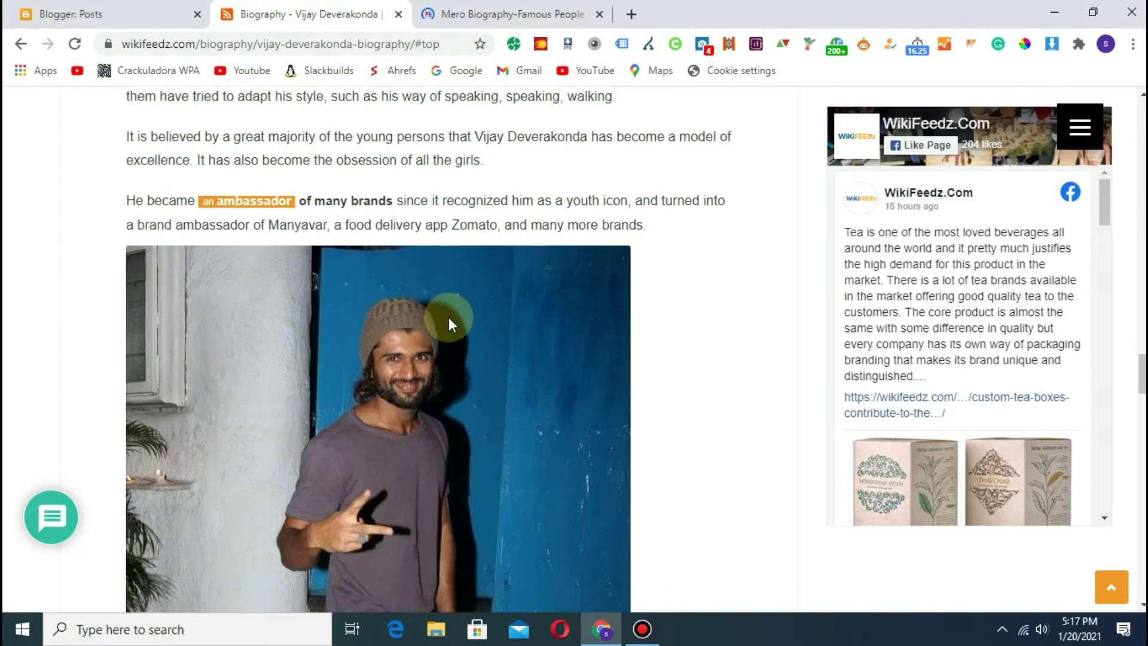
{"action": "scroll", "coordinate": [443, 318], "scroll_direction": "down", "scroll_amount": 3}
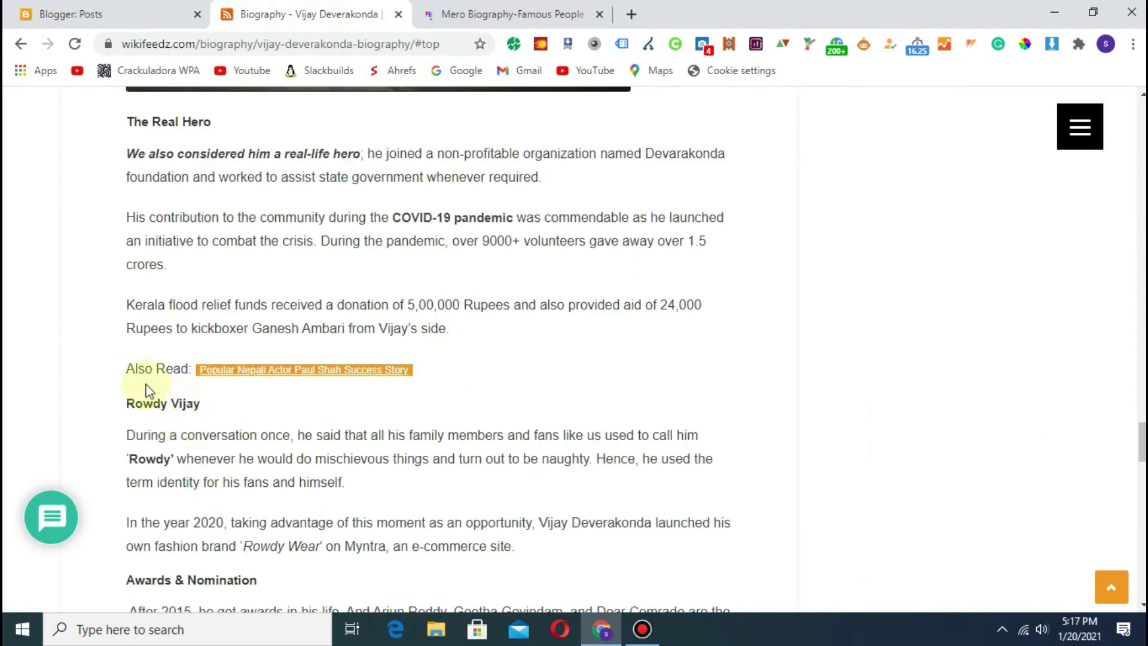
{"action": "right_click", "coordinate": [344, 379]}
{"action": "left_click", "coordinate": [411, 385]}
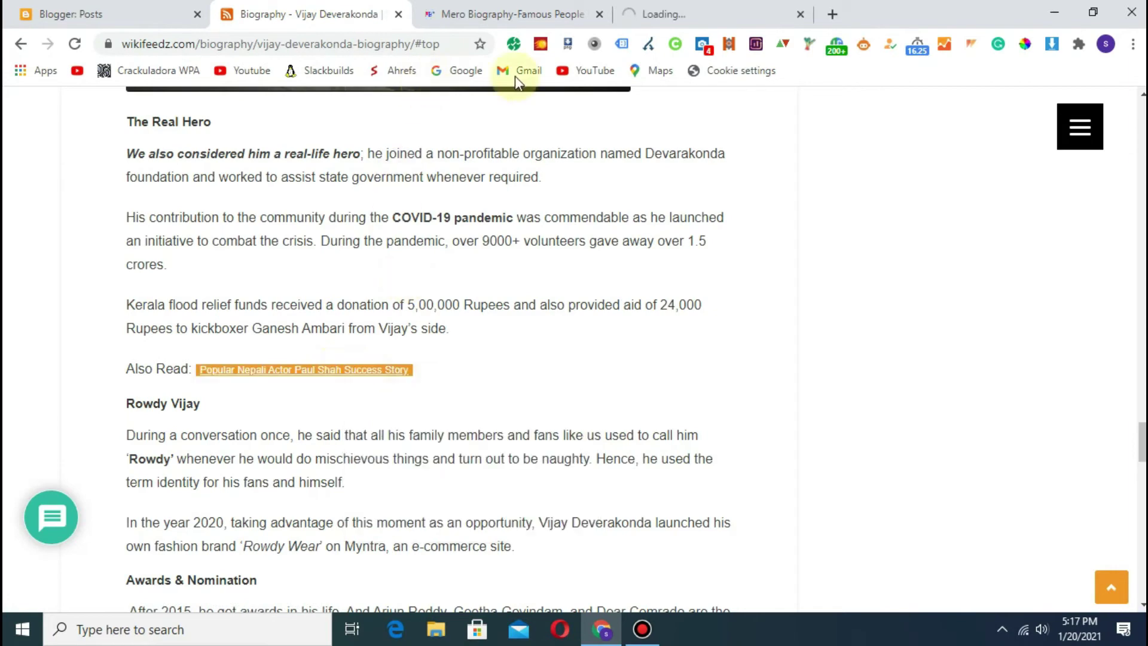
{"action": "left_click", "coordinate": [694, 11]}
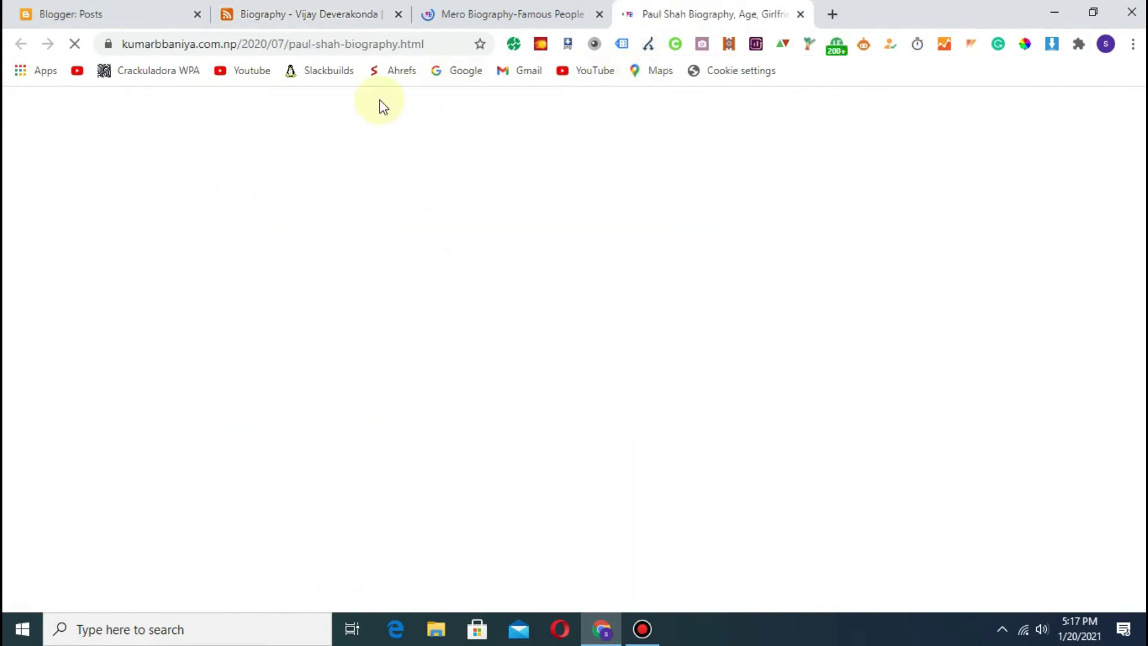
Step: Look through the linked Paul Shah biography page, from the profile card through the family, movie and facts sections to the FAQs
{"action": "scroll", "coordinate": [433, 331], "scroll_direction": "down", "scroll_amount": 7}
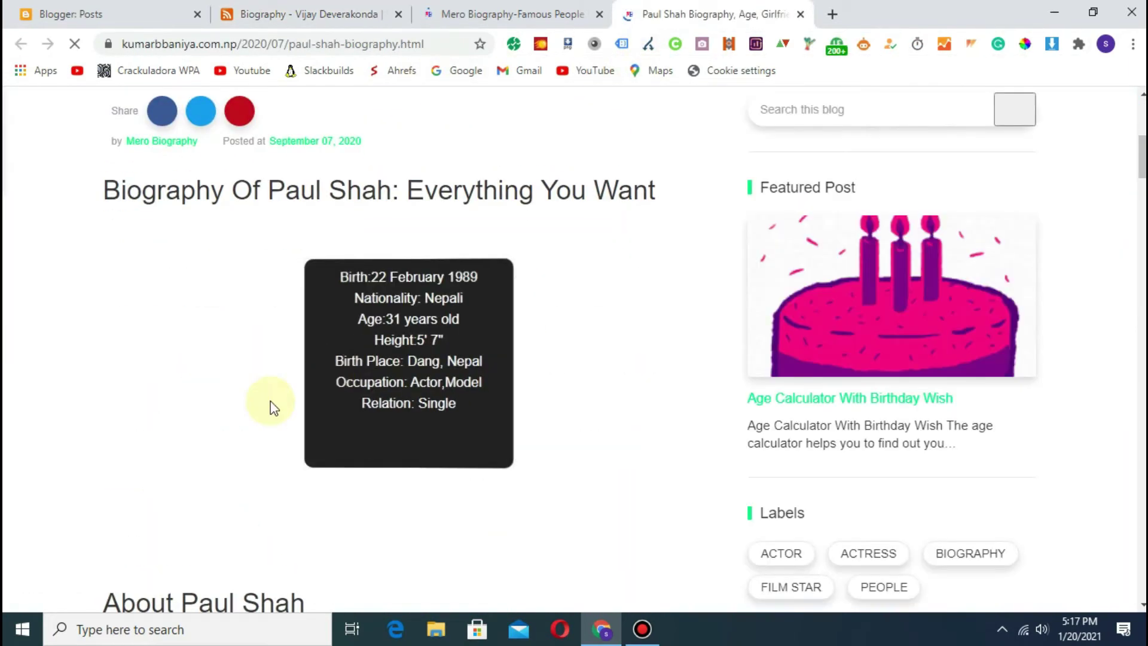
{"action": "mouse_move", "coordinate": [414, 392]}
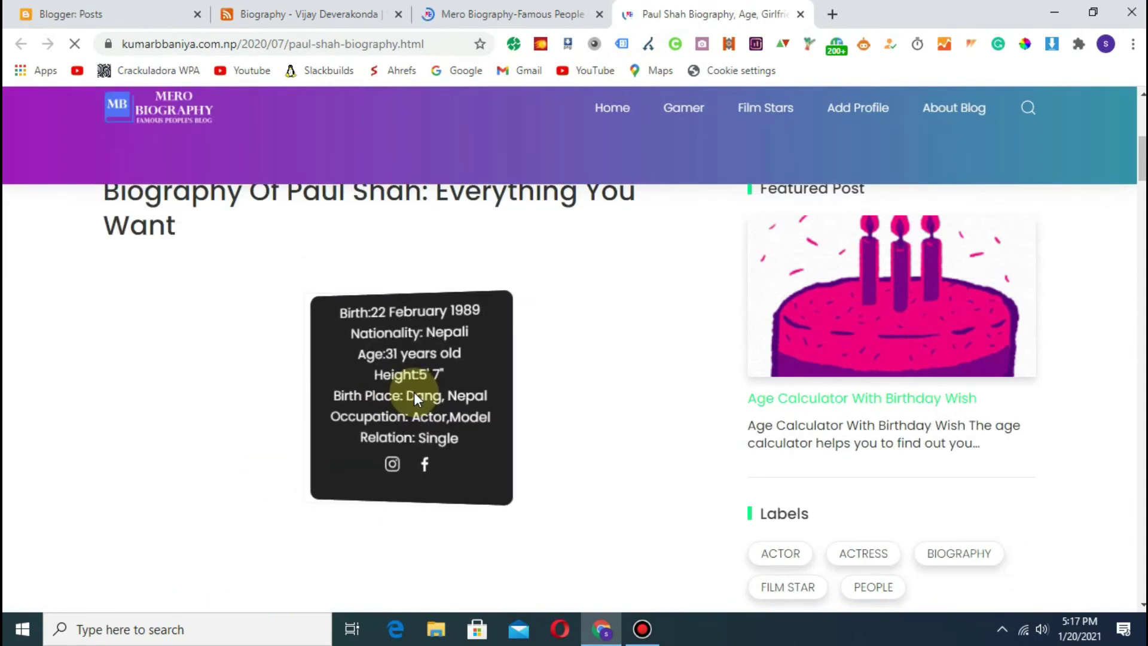
{"action": "scroll", "coordinate": [197, 550], "scroll_direction": "down", "scroll_amount": 1}
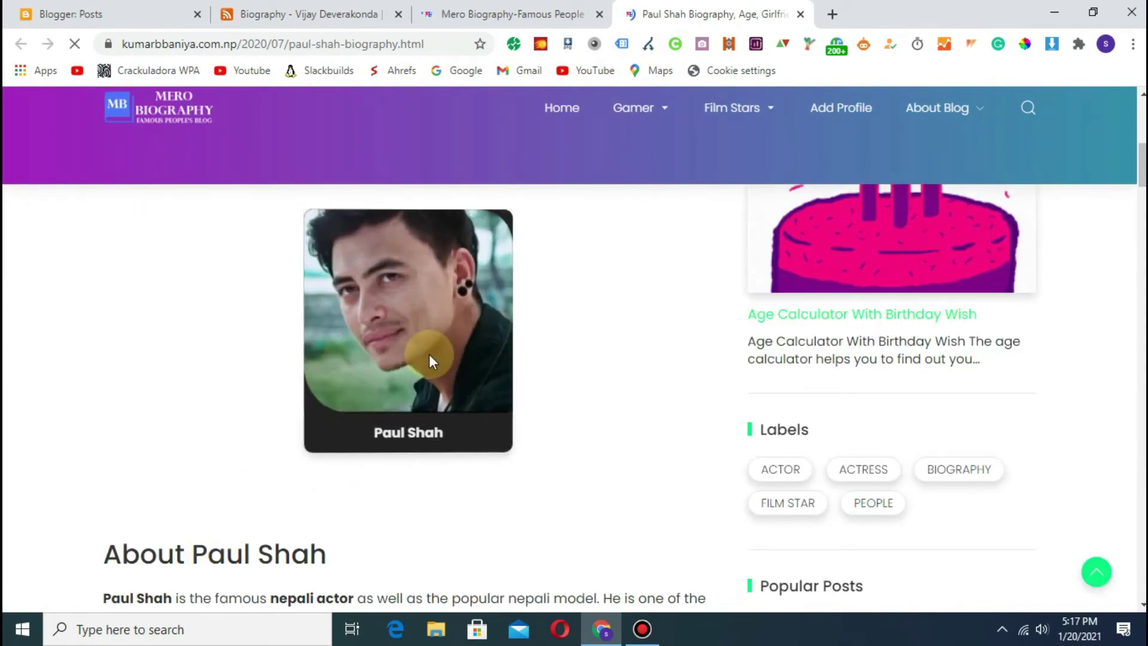
{"action": "scroll", "coordinate": [429, 357], "scroll_direction": "down", "scroll_amount": 5}
{"action": "scroll", "coordinate": [367, 395], "scroll_direction": "down", "scroll_amount": 20}
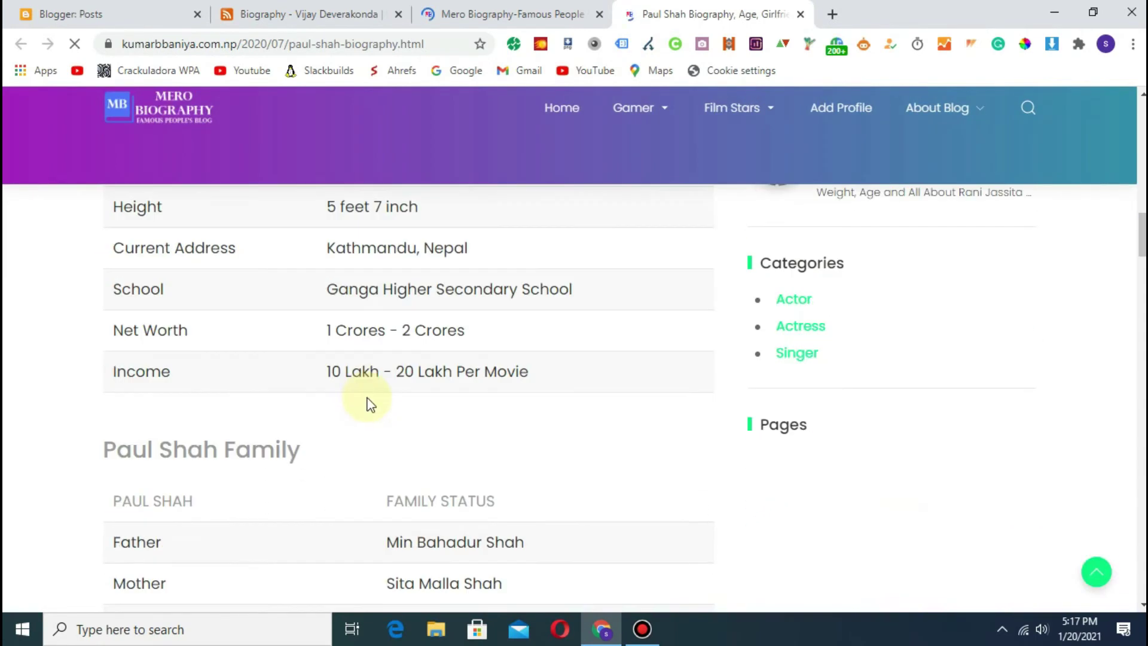
{"action": "scroll", "coordinate": [437, 380], "scroll_direction": "up", "scroll_amount": 7}
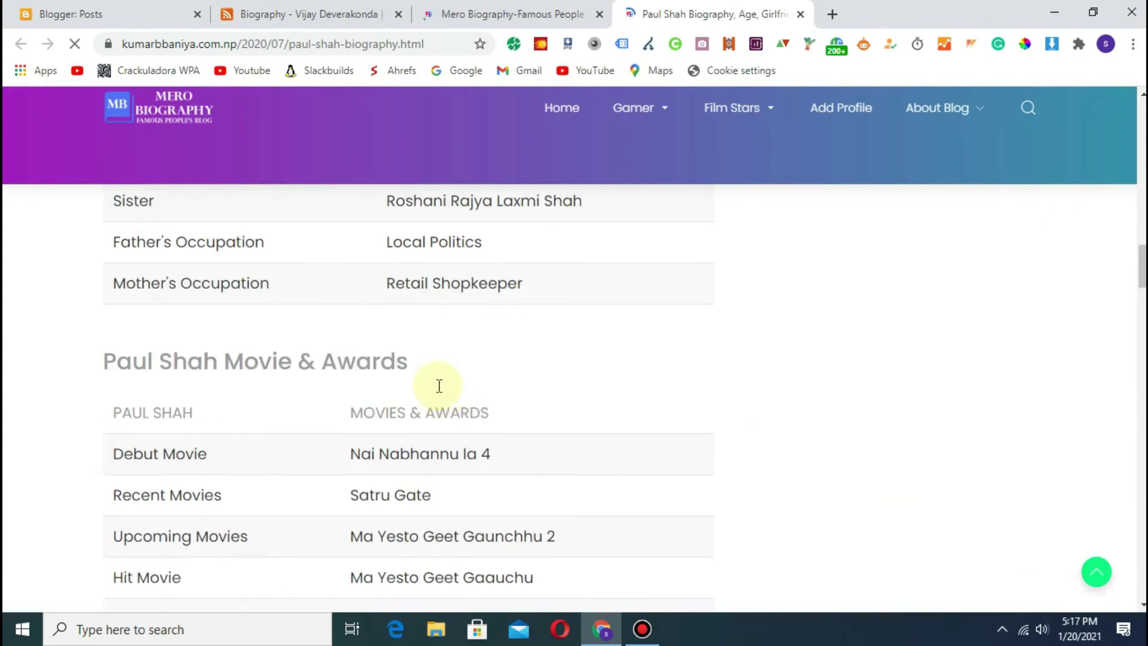
{"action": "scroll", "coordinate": [553, 350], "scroll_direction": "down", "scroll_amount": 15}
{"action": "scroll", "coordinate": [565, 349], "scroll_direction": "down", "scroll_amount": 20}
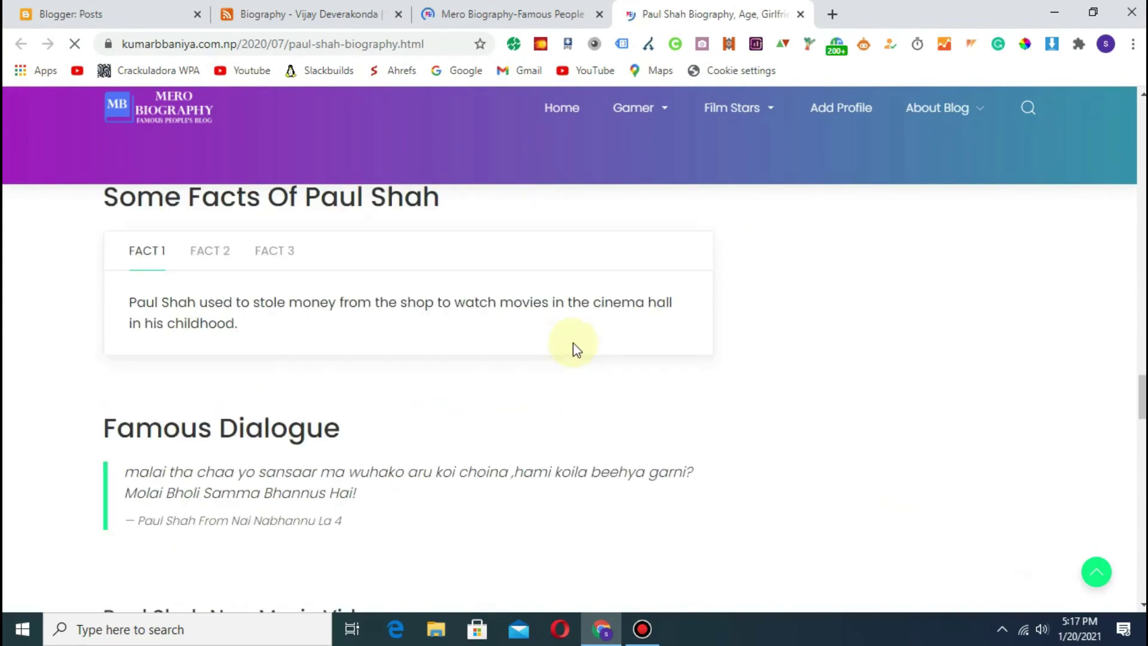
{"action": "scroll", "coordinate": [559, 313], "scroll_direction": "up", "scroll_amount": 10}
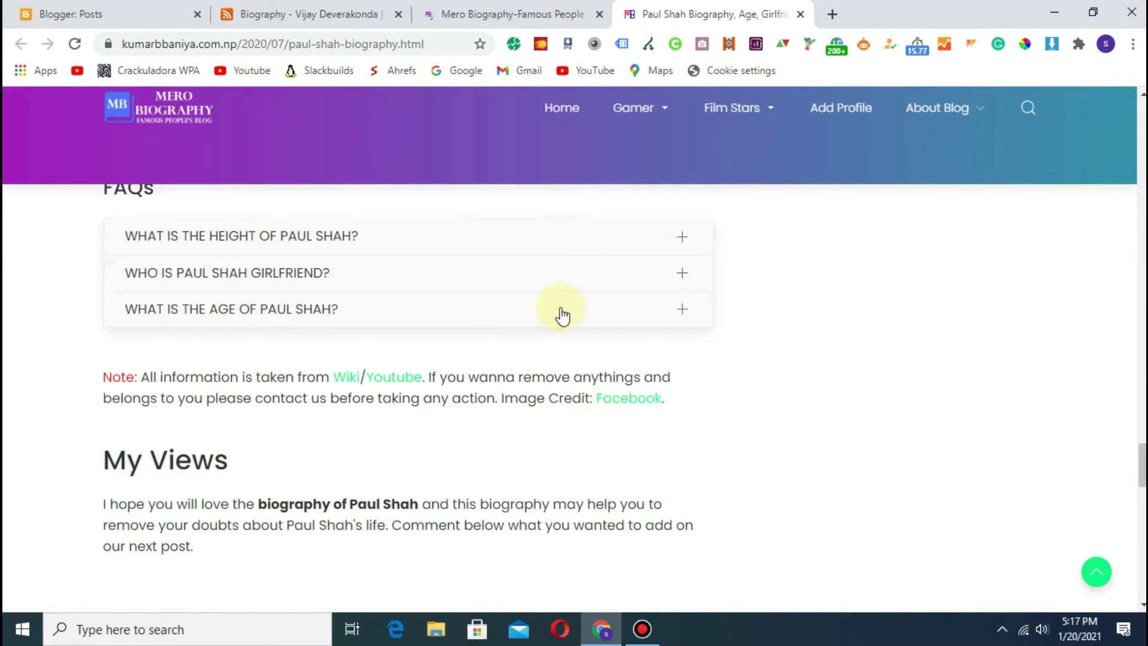
Step: Close the Mero Biography home page and Paul Shah biography tabs to return to the WikiFeedz article
{"action": "left_click", "coordinate": [592, 15]}
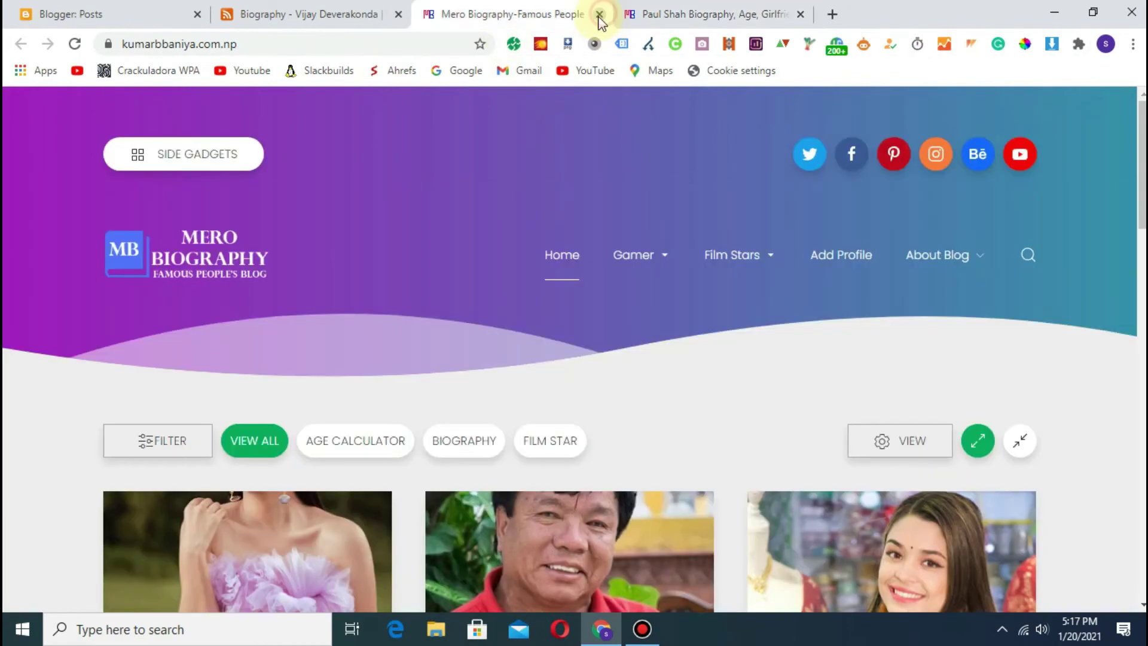
{"action": "left_click", "coordinate": [598, 14]}
{"action": "key", "text": "ctrl+w"}
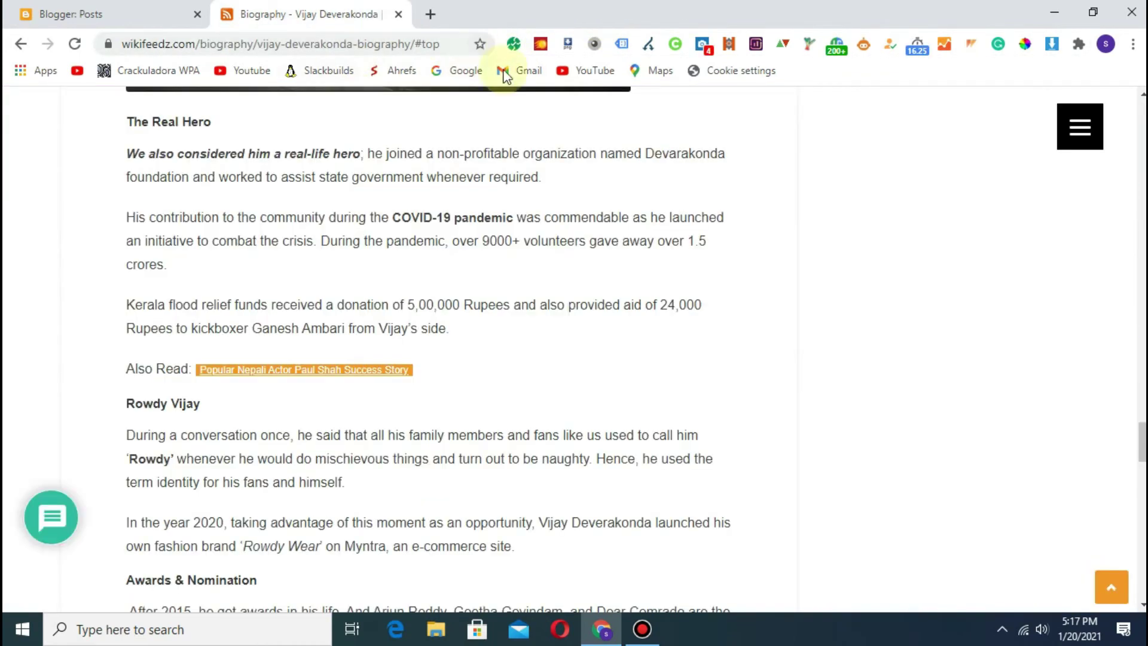
Step: Run SEO Minion's broken link check on the article's external follow links and inspect the highlighting from Also Read up to the Biography link
{"action": "left_click", "coordinate": [862, 45]}
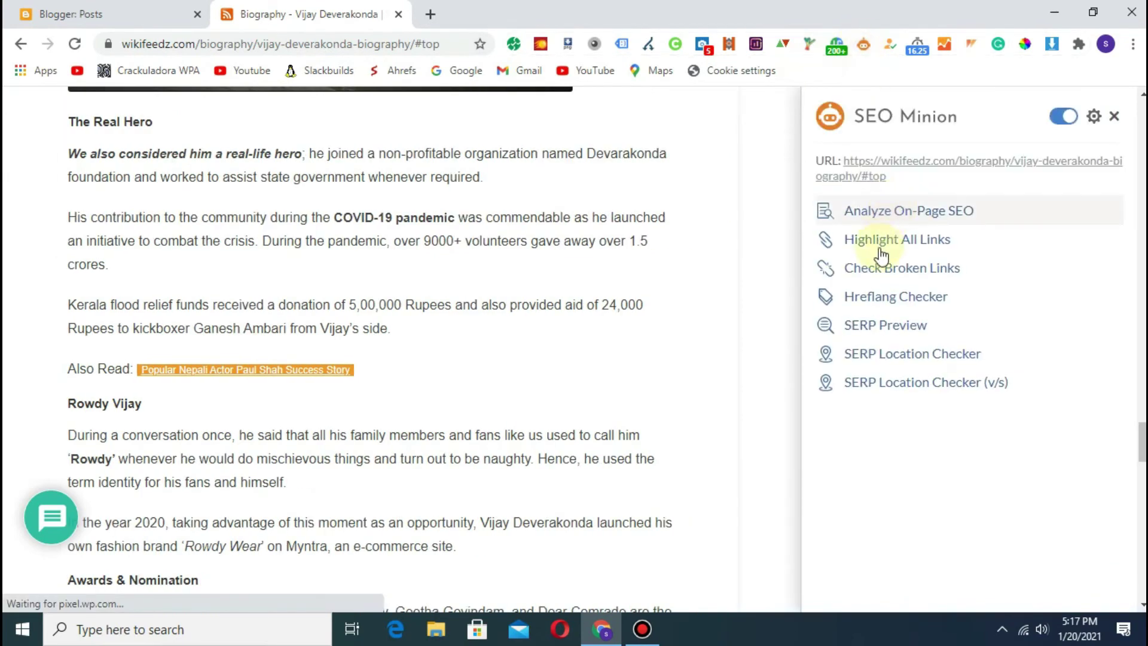
{"action": "left_click", "coordinate": [873, 270]}
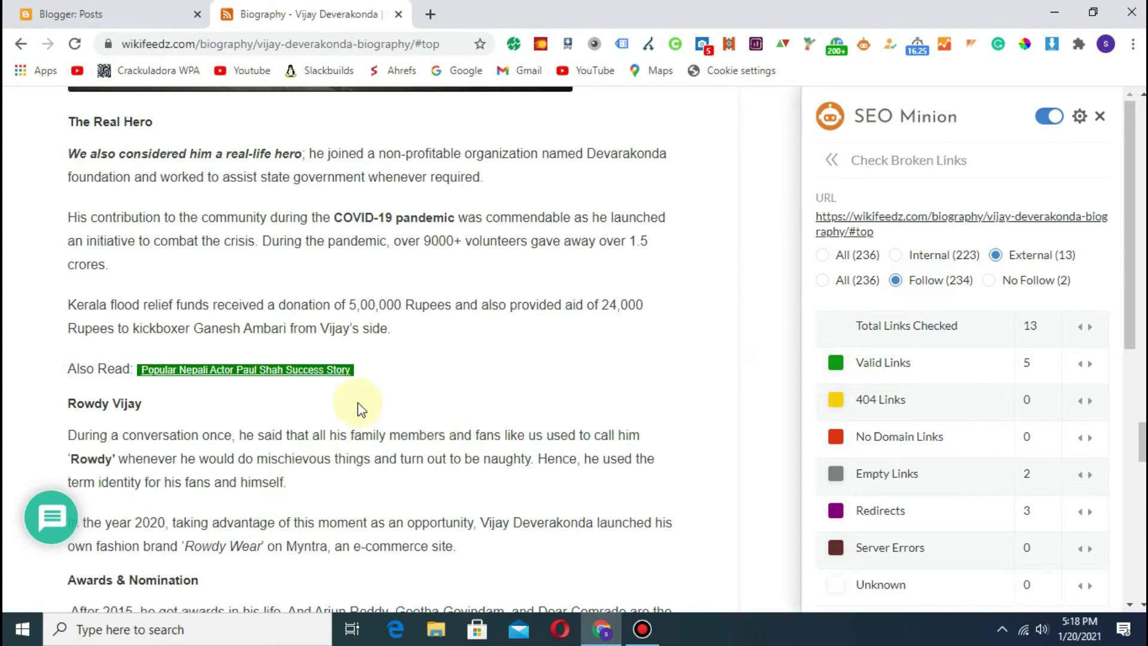
{"action": "scroll", "coordinate": [414, 382], "scroll_direction": "up", "scroll_amount": 15}
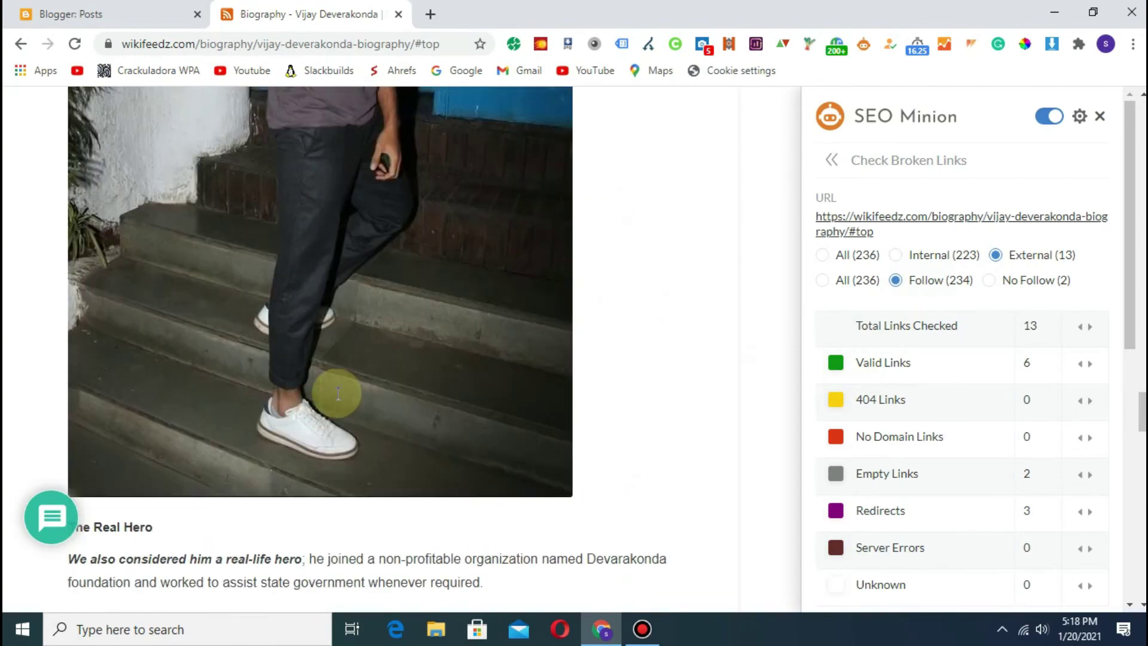
{"action": "scroll", "coordinate": [326, 382], "scroll_direction": "up", "scroll_amount": 3}
{"action": "scroll", "coordinate": [269, 379], "scroll_direction": "down", "scroll_amount": 8}
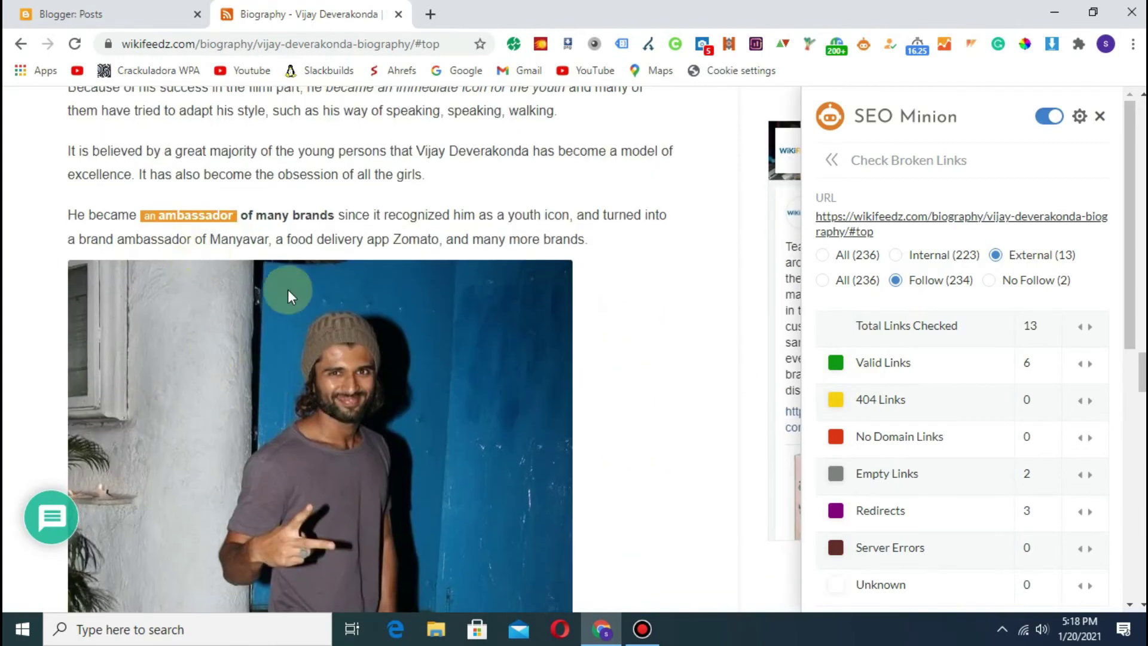
{"action": "scroll", "coordinate": [288, 289], "scroll_direction": "up", "scroll_amount": 15}
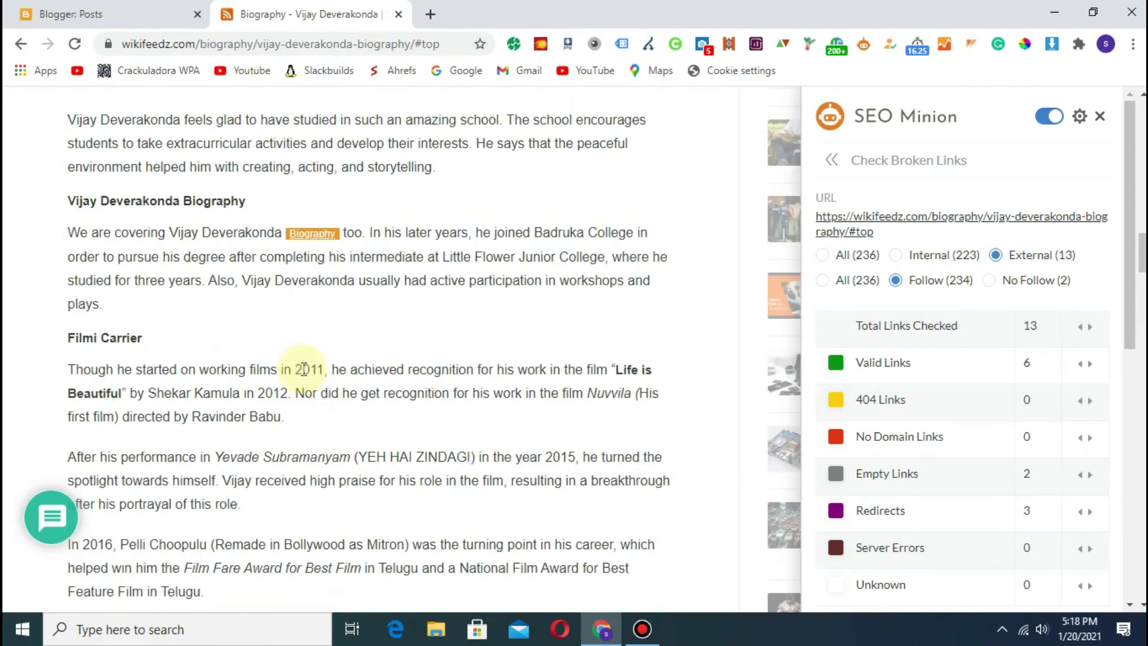
{"action": "scroll", "coordinate": [303, 369], "scroll_direction": "up", "scroll_amount": 4}
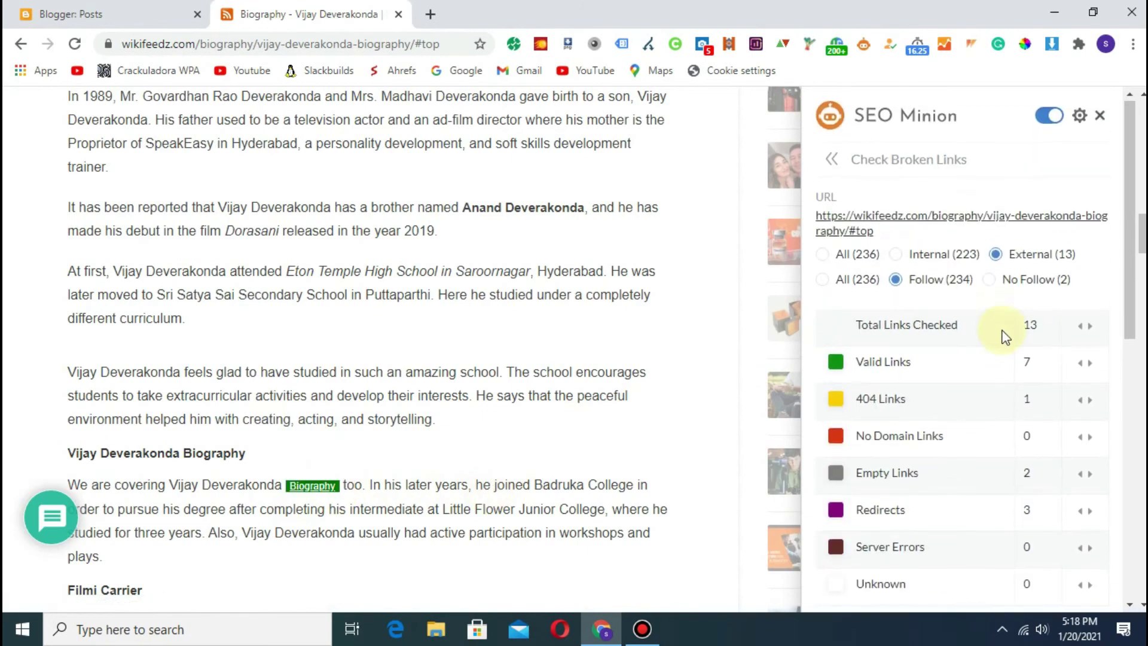
Step: Examine the checked backlinks from the Biography link through the ambassador and Also Read links to the Awards & Nomination section
{"action": "scroll", "coordinate": [374, 397], "scroll_direction": "down", "scroll_amount": 2}
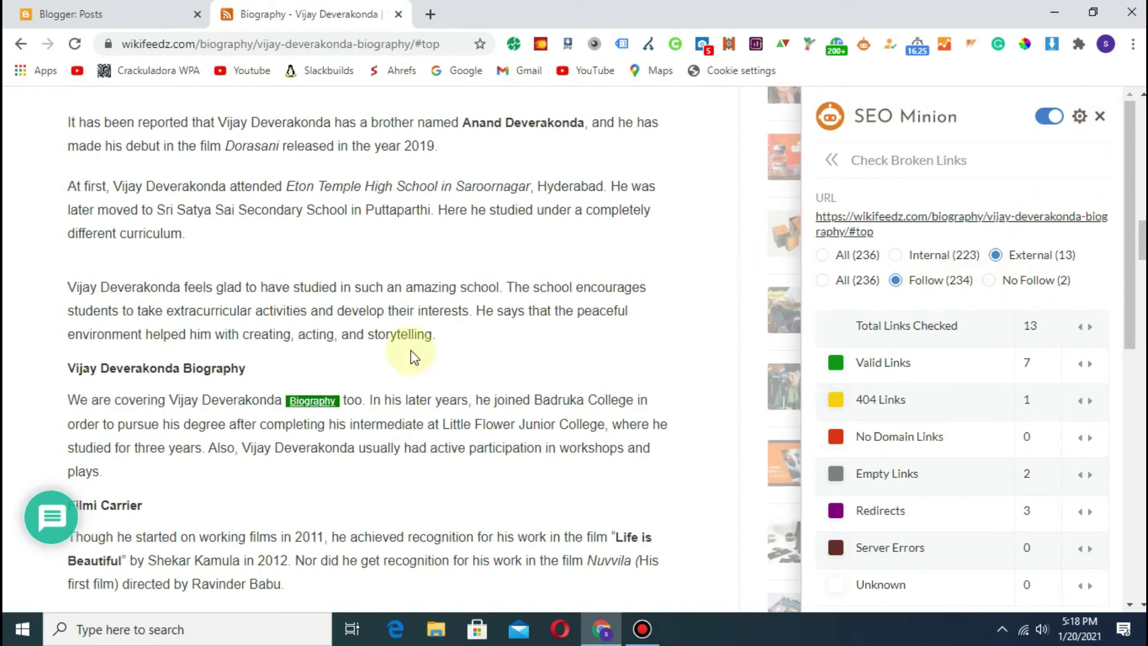
{"action": "scroll", "coordinate": [486, 333], "scroll_direction": "down", "scroll_amount": 15}
{"action": "scroll", "coordinate": [483, 319], "scroll_direction": "down", "scroll_amount": 5}
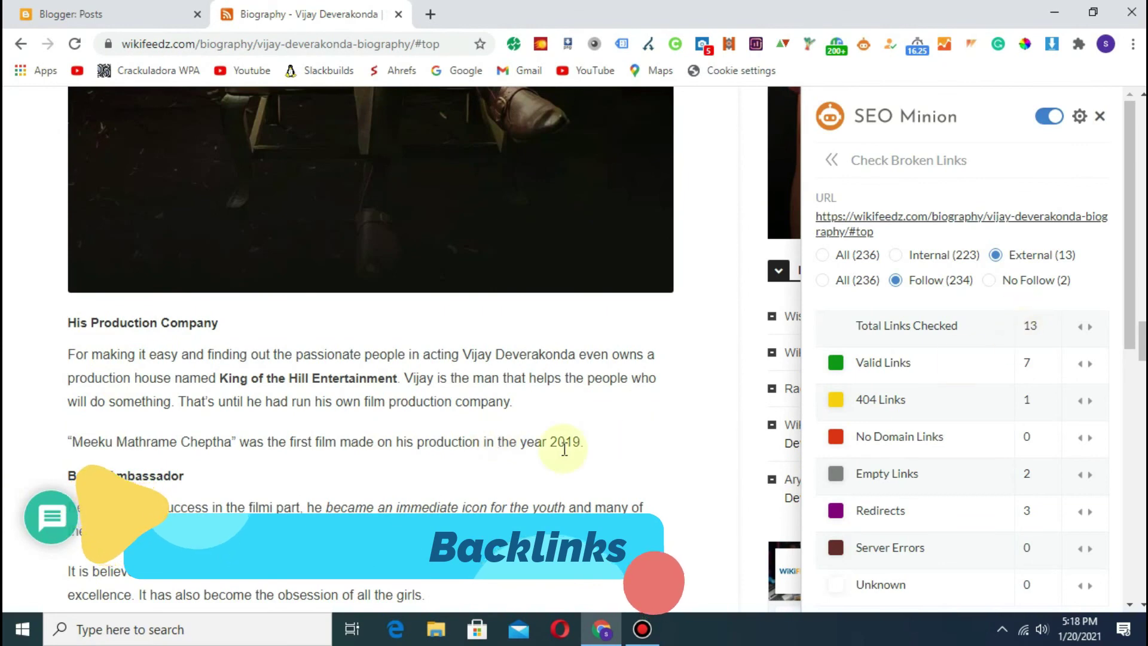
{"action": "scroll", "coordinate": [697, 418], "scroll_direction": "down", "scroll_amount": 6}
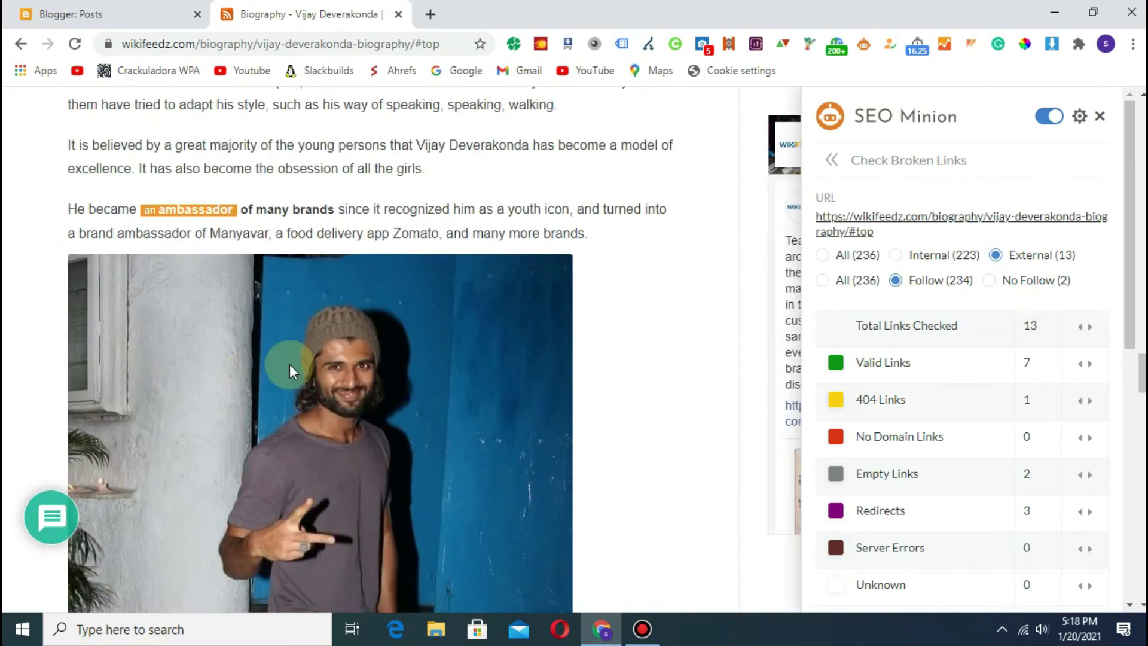
{"action": "scroll", "coordinate": [289, 371], "scroll_direction": "down", "scroll_amount": 10}
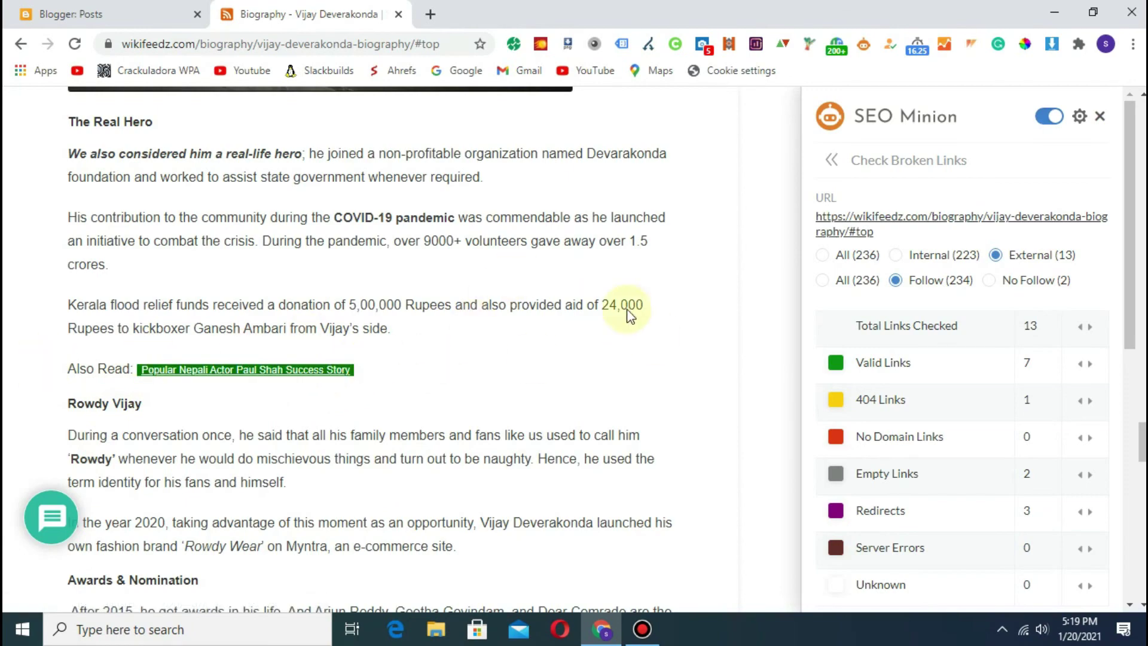
{"action": "scroll", "coordinate": [526, 410], "scroll_direction": "down", "scroll_amount": 8}
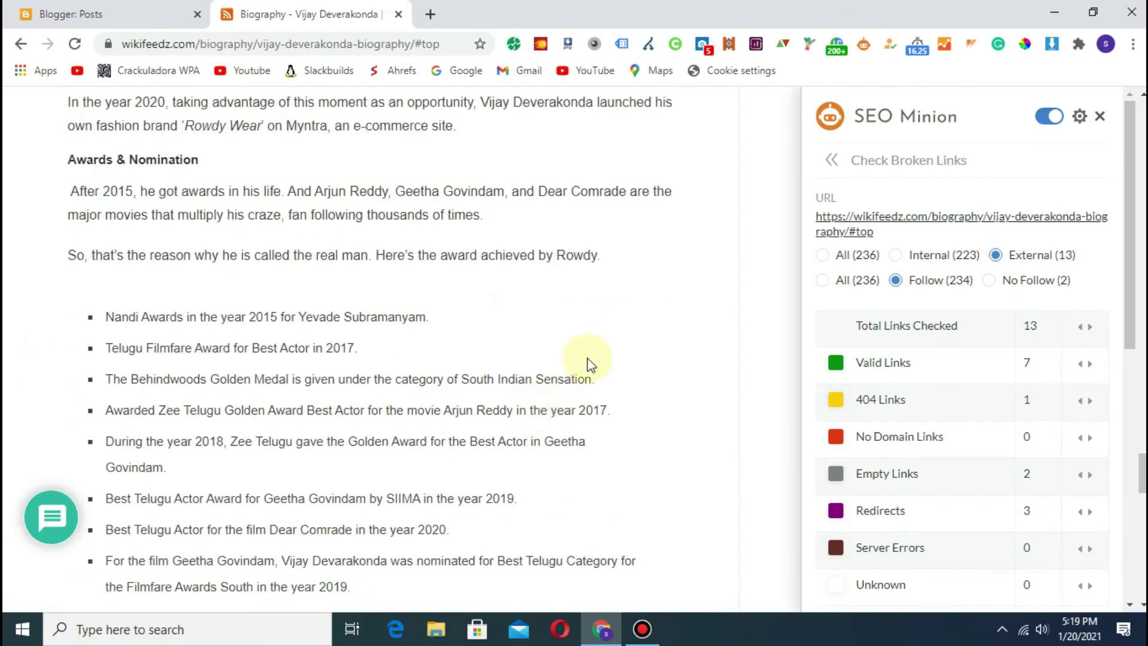
{"action": "scroll", "coordinate": [511, 275], "scroll_direction": "up", "scroll_amount": 7}
{"action": "scroll", "coordinate": [511, 275], "scroll_direction": "up", "scroll_amount": 20}
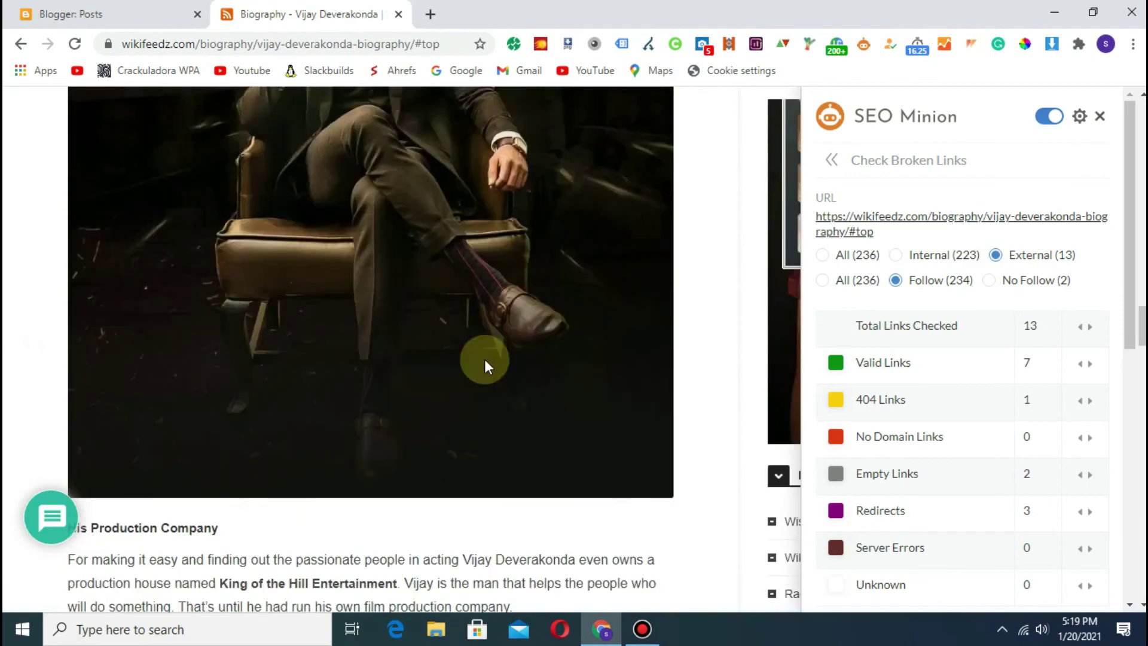
{"action": "scroll", "coordinate": [508, 359], "scroll_direction": "up", "scroll_amount": 14}
{"action": "scroll", "coordinate": [521, 353], "scroll_direction": "down", "scroll_amount": 18}
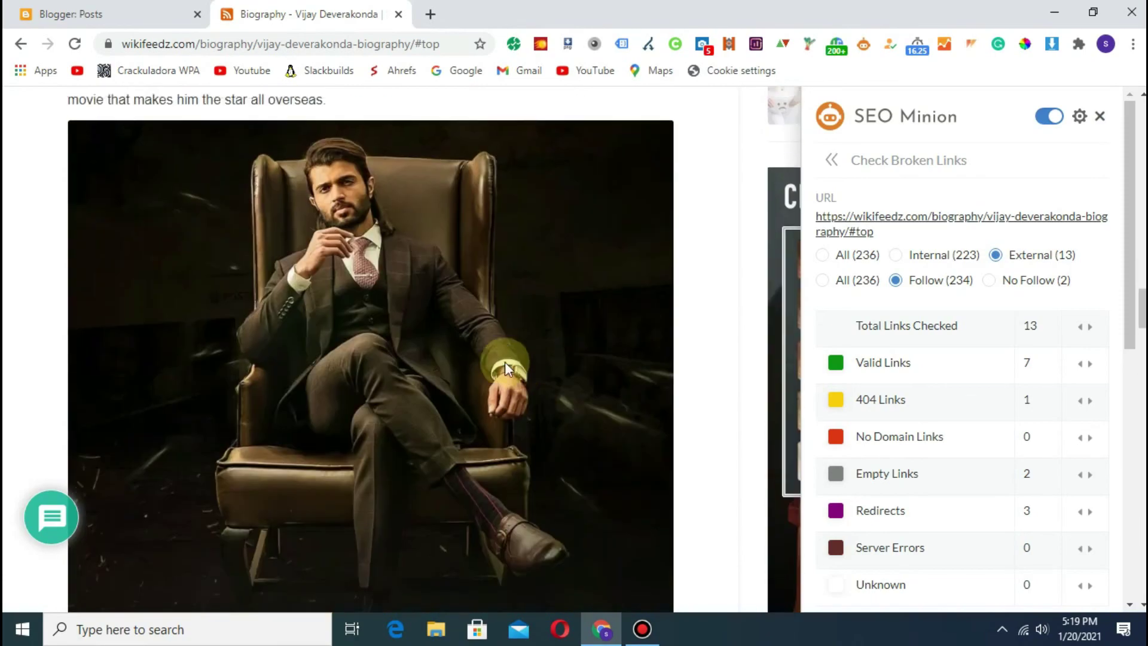
{"action": "scroll", "coordinate": [505, 362], "scroll_direction": "up", "scroll_amount": 12}
{"action": "scroll", "coordinate": [435, 305], "scroll_direction": "up", "scroll_amount": 6}
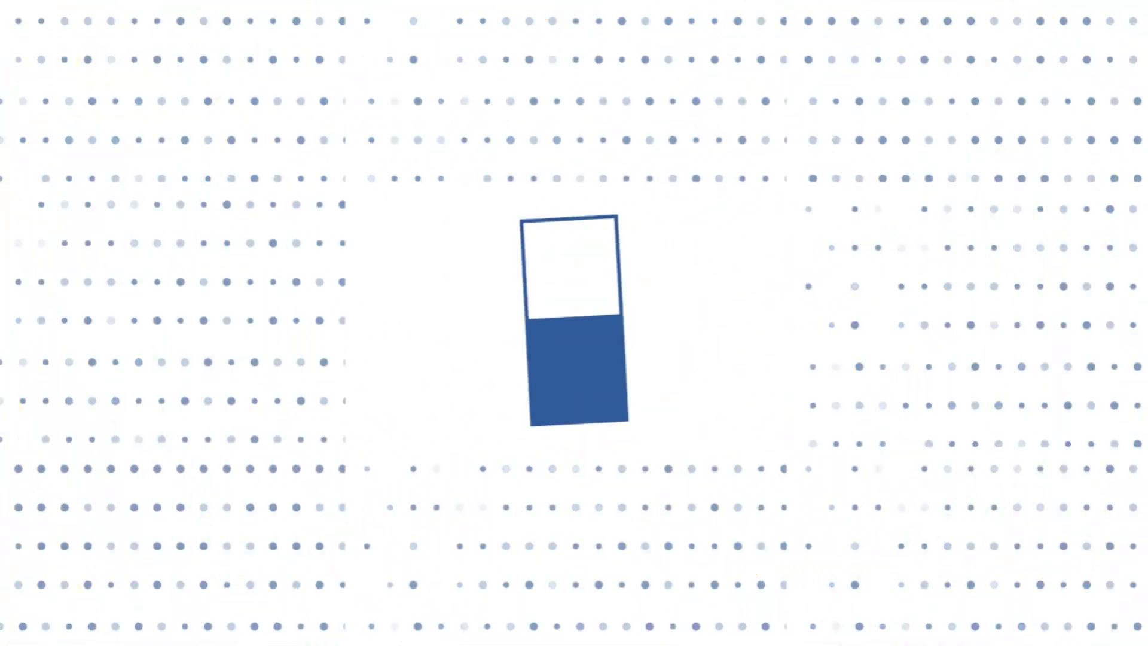